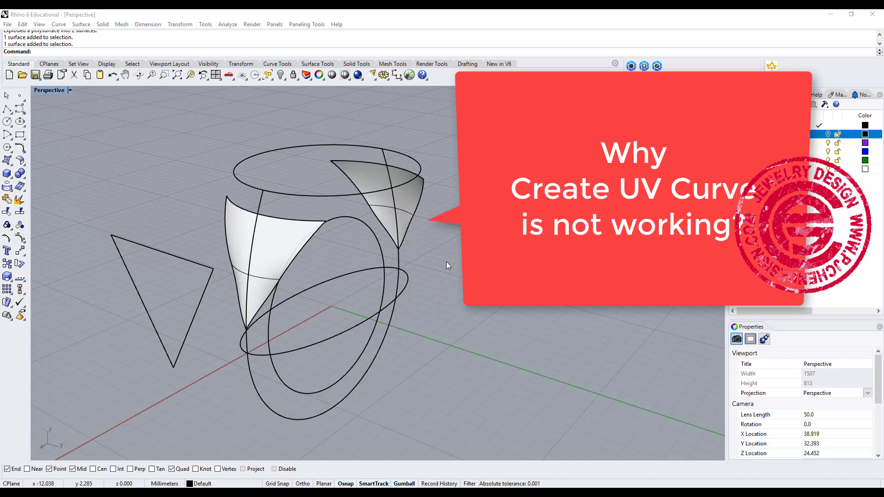
Join the inner triangular and left curved side surfaces into one surface
click(452, 271)
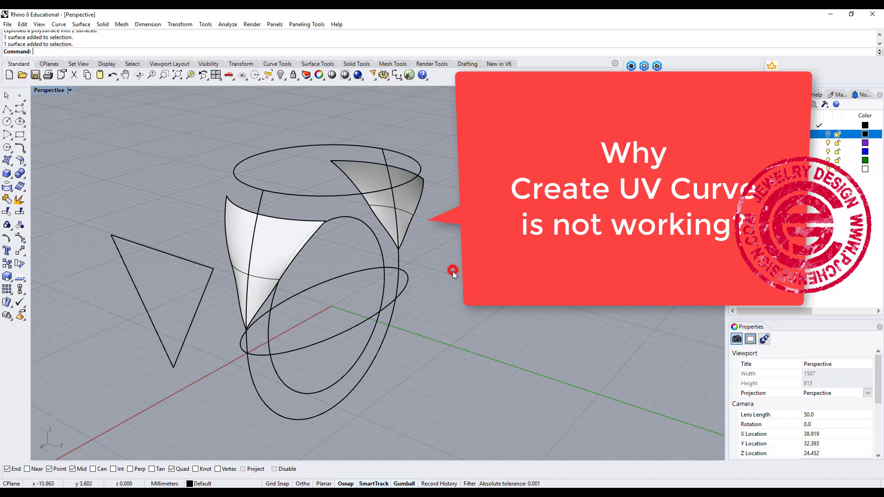
right_drag(448, 272, 230, 210)
click(237, 211)
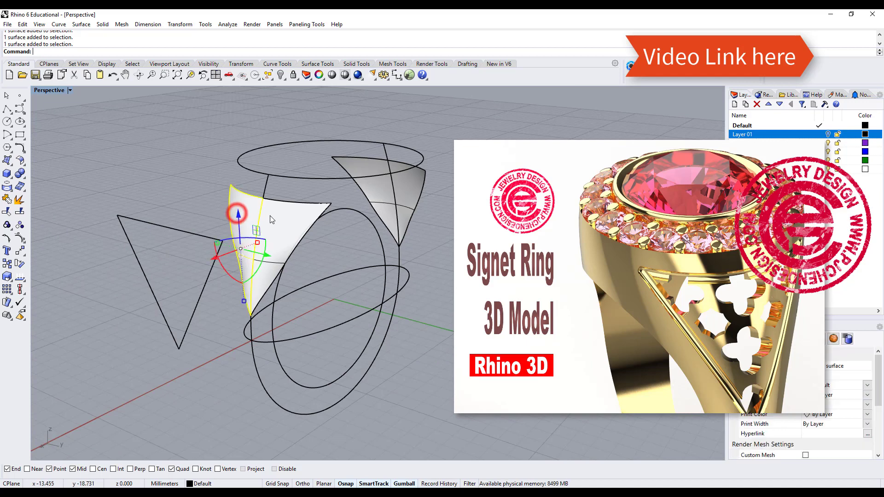
click(280, 214)
click(239, 210)
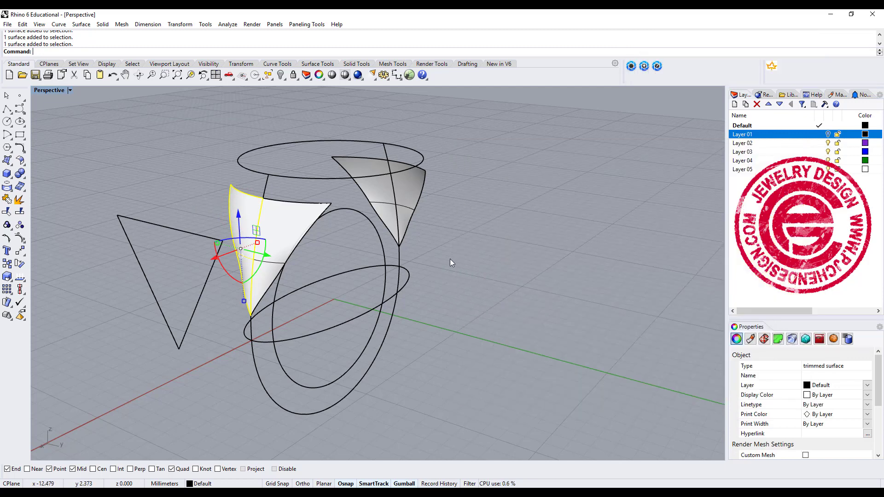
click(449, 258)
mouse_move(450, 259)
right_down()
mouse_move(468, 254)
mouse_move(460, 257)
right_up()
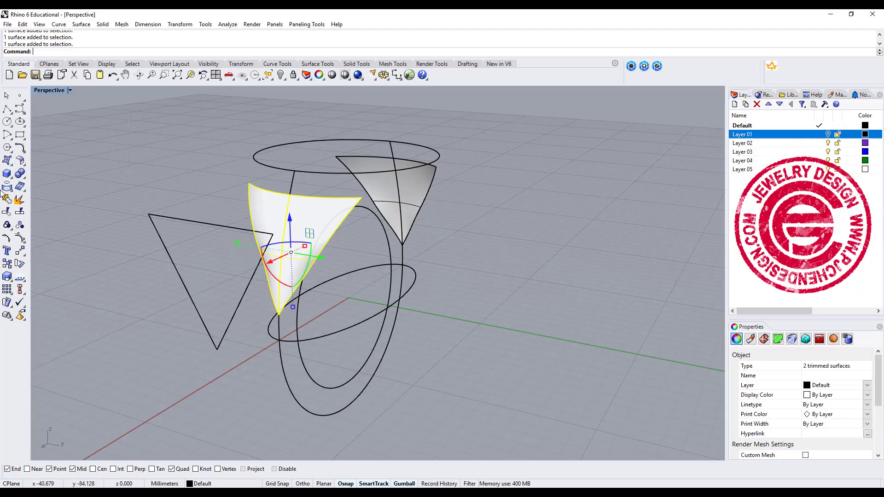
click(7, 200)
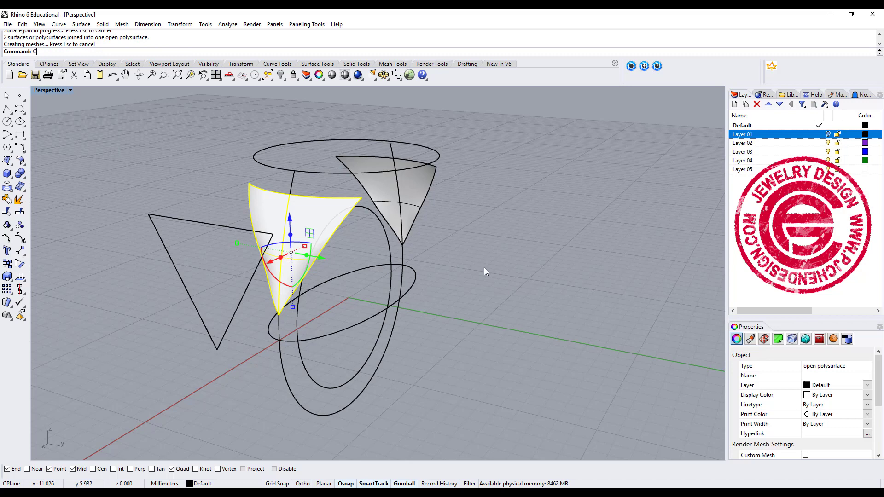
Run CreateUVCrv on the joined surface to generate its flattened UV curves
text(reateUVCrv)
key(Return)
click(311, 226)
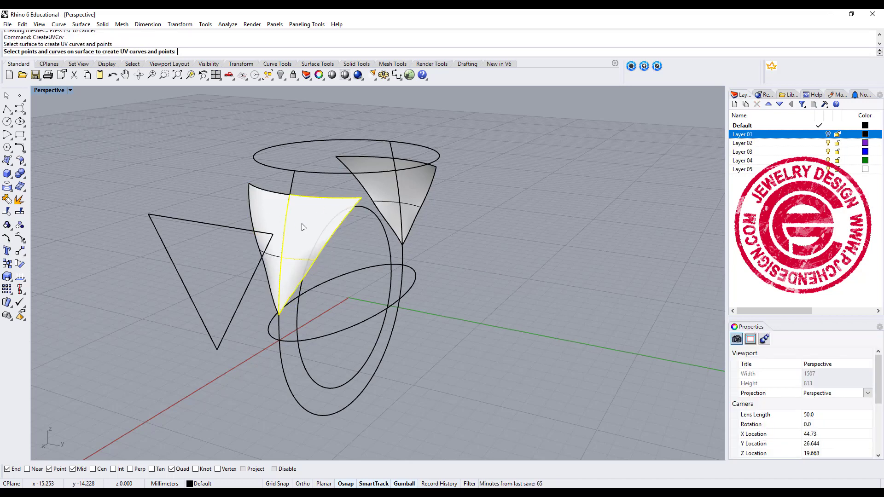
key(Return)
Delete the flattened UV curves and window-select the cone side surface
scroll(507, 269, down, 4)
scroll(501, 267, up, 5)
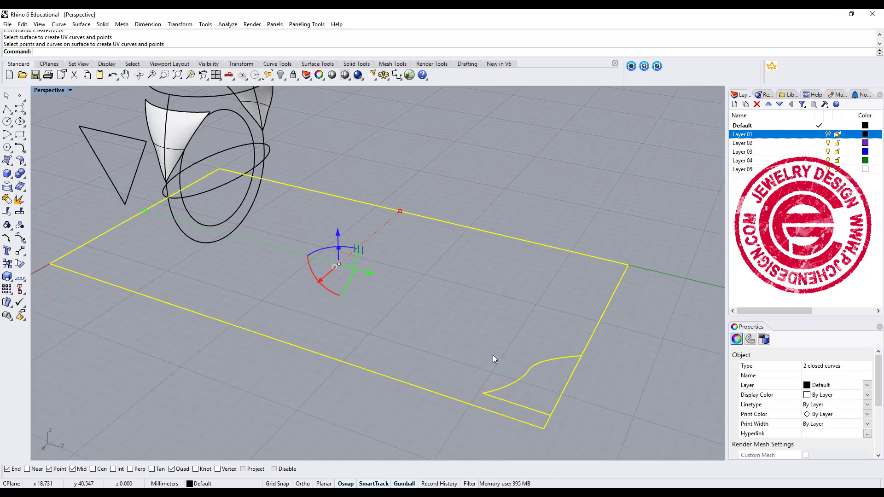
scroll(489, 332, down, 3)
click(481, 339)
click(501, 343)
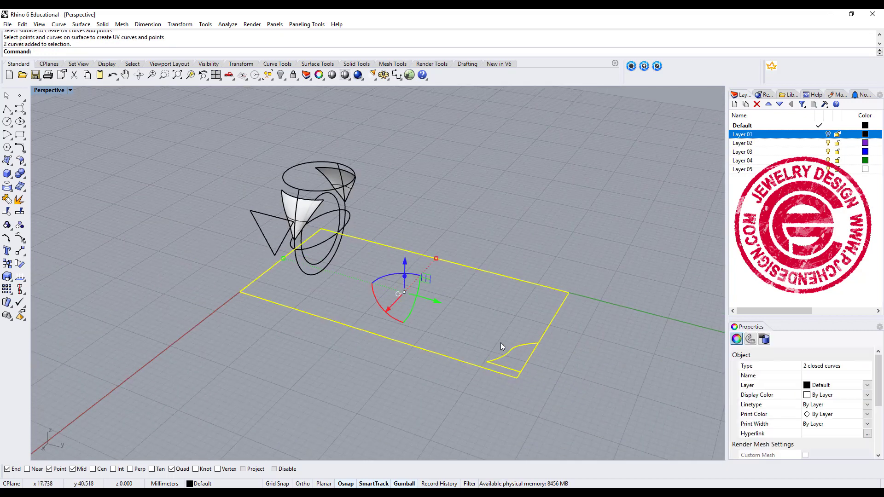
key(Delete)
scroll(317, 201, up, 5)
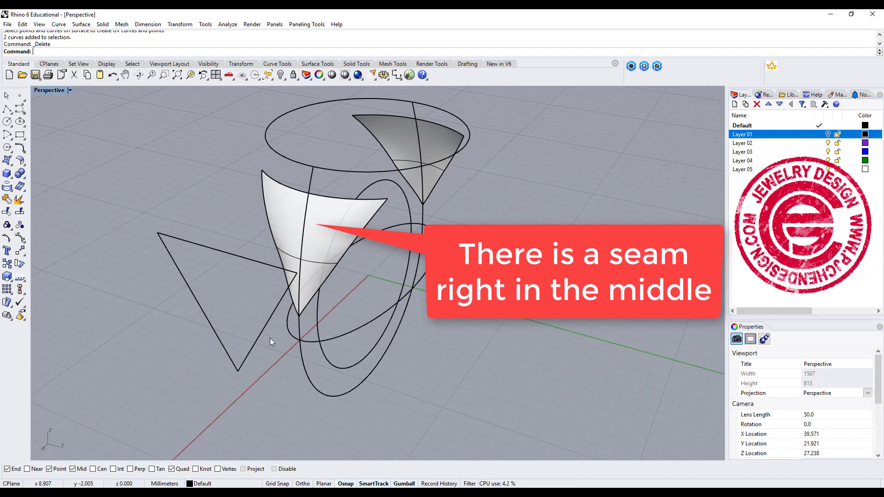
drag(244, 249, 233, 197)
Delete the cone surface, then sweep along the left and right profiles as two rails
key(Delete)
right_drag(233, 197, 479, 258)
click(81, 24)
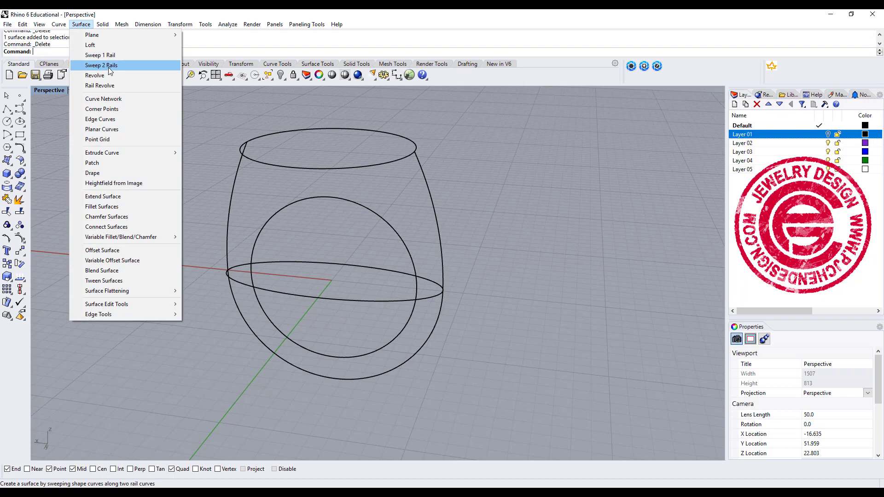
click(108, 68)
click(233, 193)
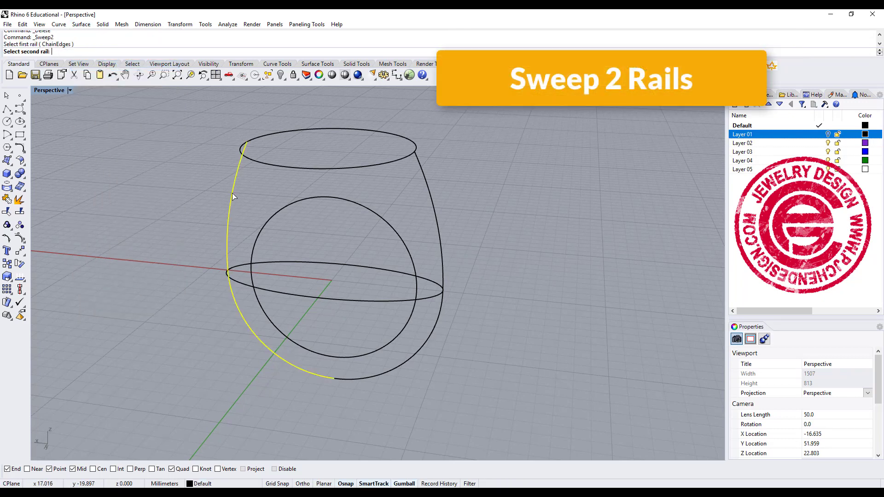
click(435, 214)
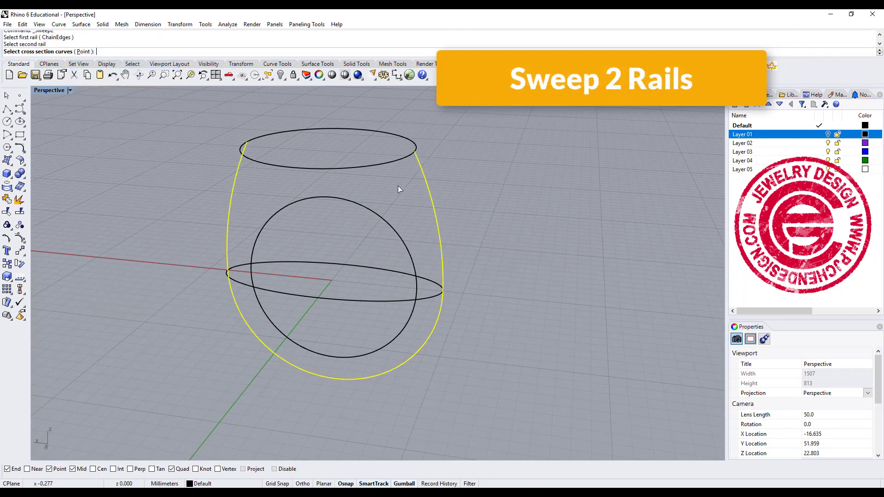
Use the top and middle ellipses plus a bottom point as sections and build the sweep
click(375, 165)
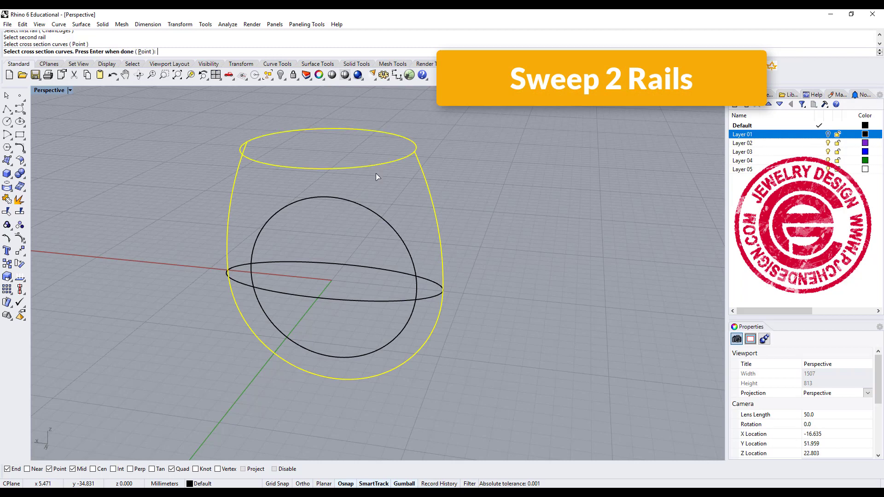
click(357, 301)
click(146, 52)
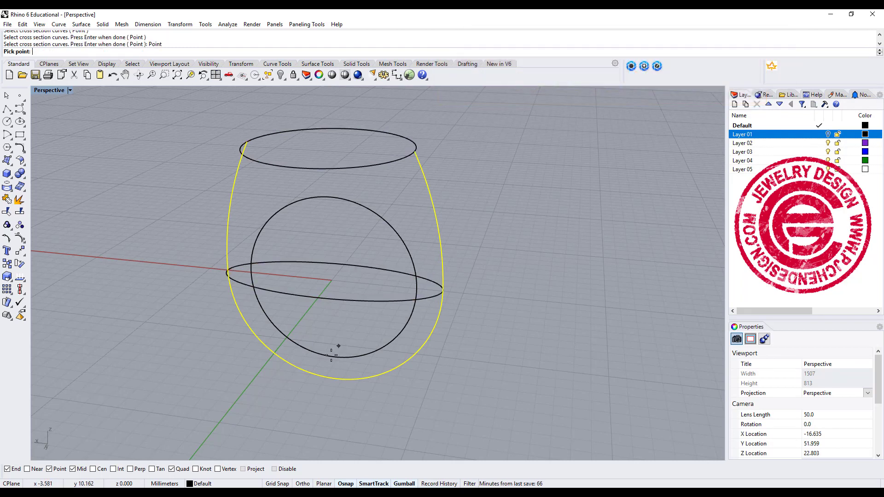
click(334, 378)
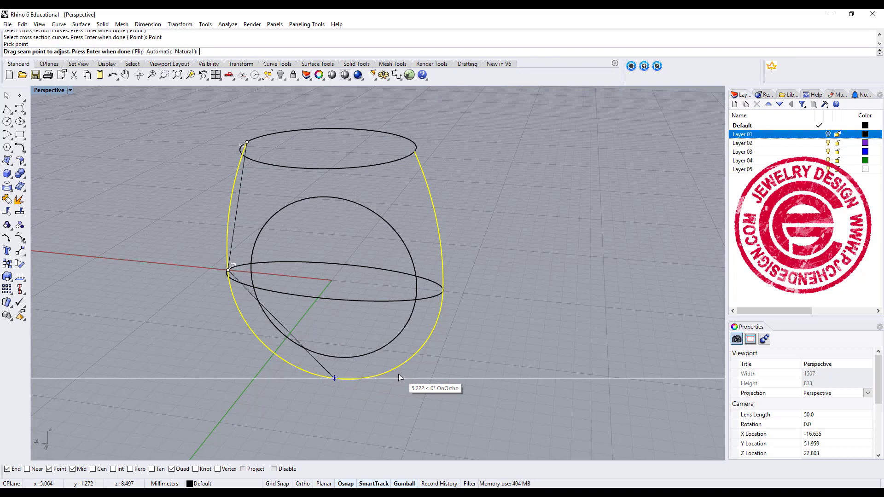
right_drag(266, 164, 204, 170)
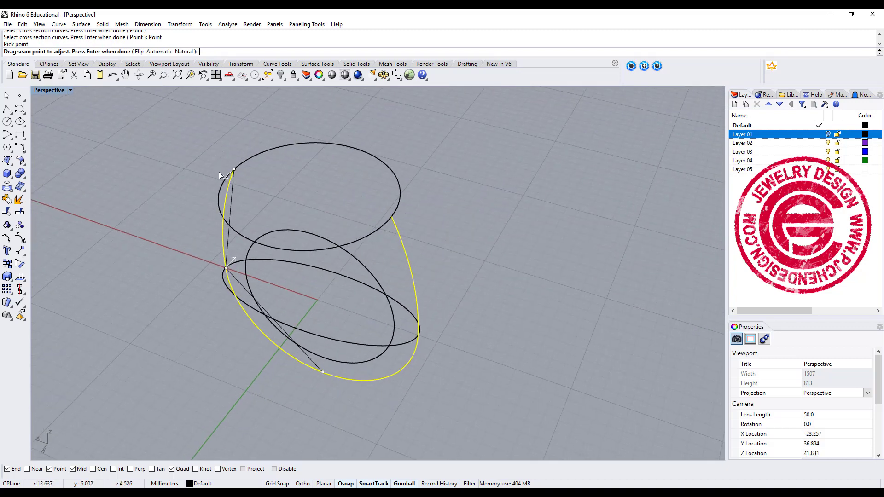
key(Return)
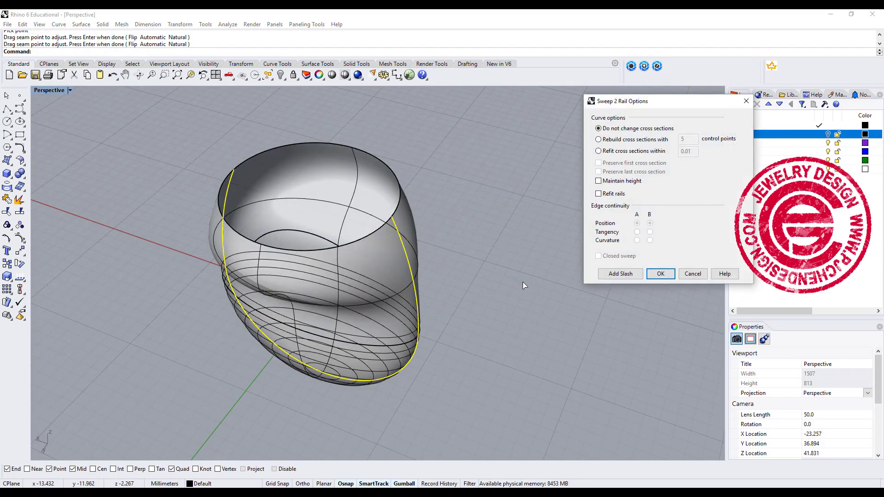
click(661, 273)
right_drag(654, 294, 612, 276)
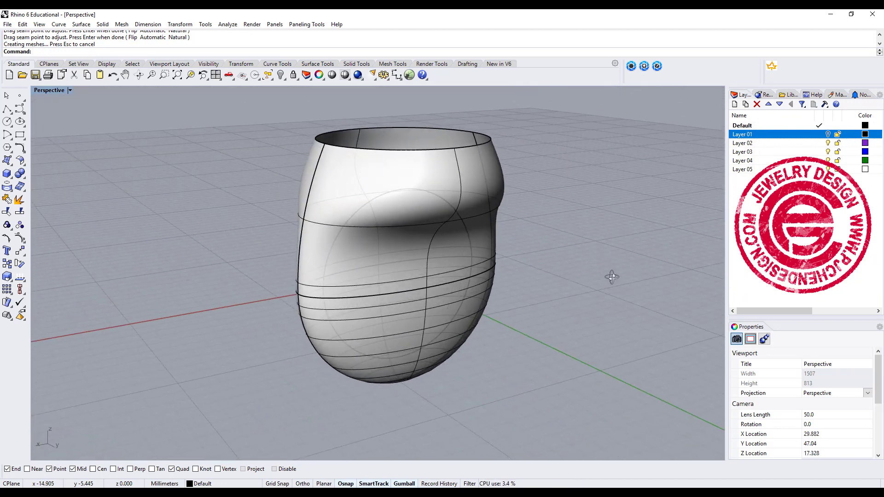
click(476, 247)
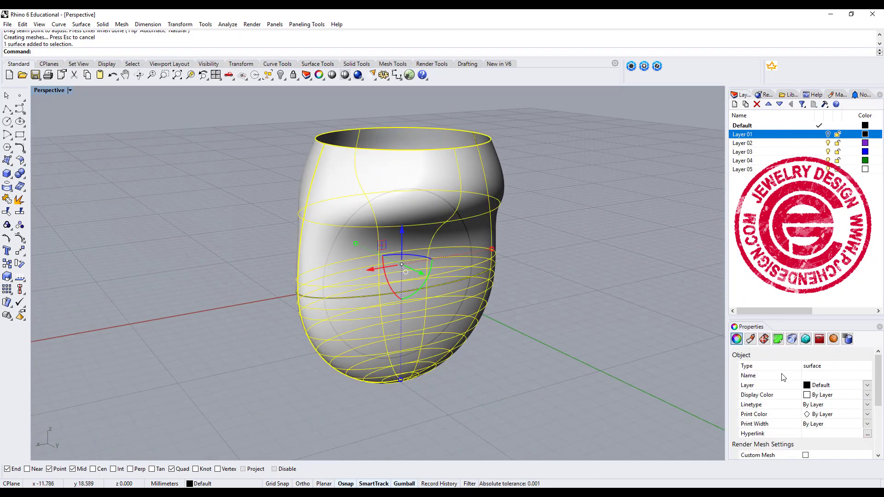
right_drag(582, 250, 425, 241)
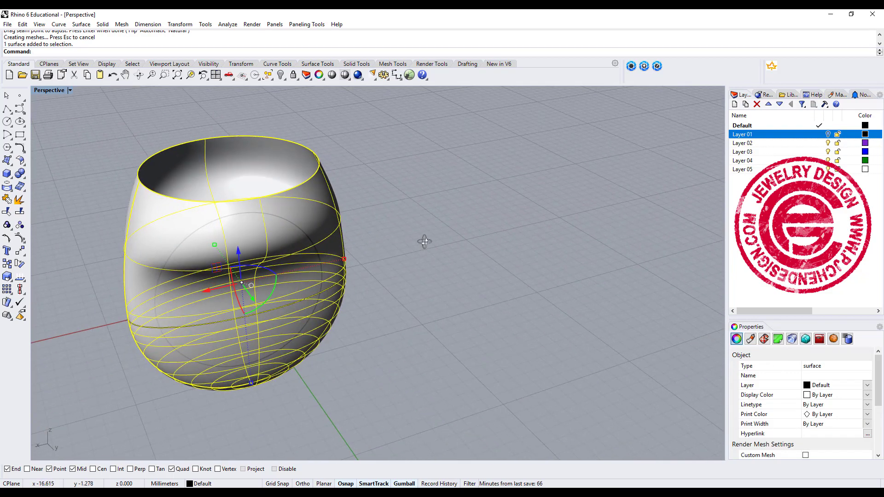
text(CreateUVCrv)
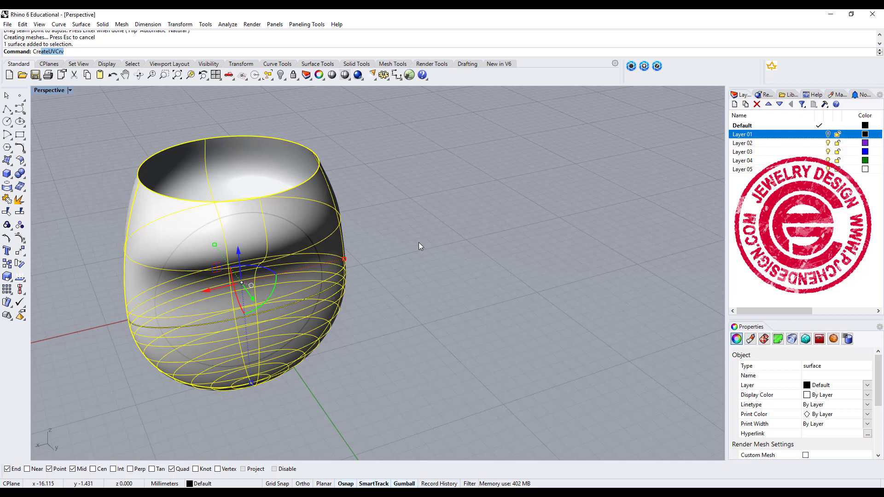
key(Return)
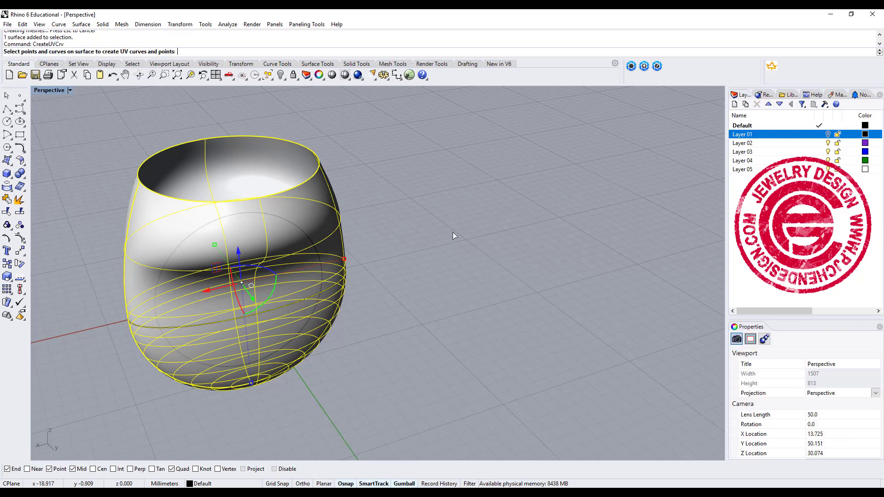
key(Return)
scroll(449, 244, down, 5)
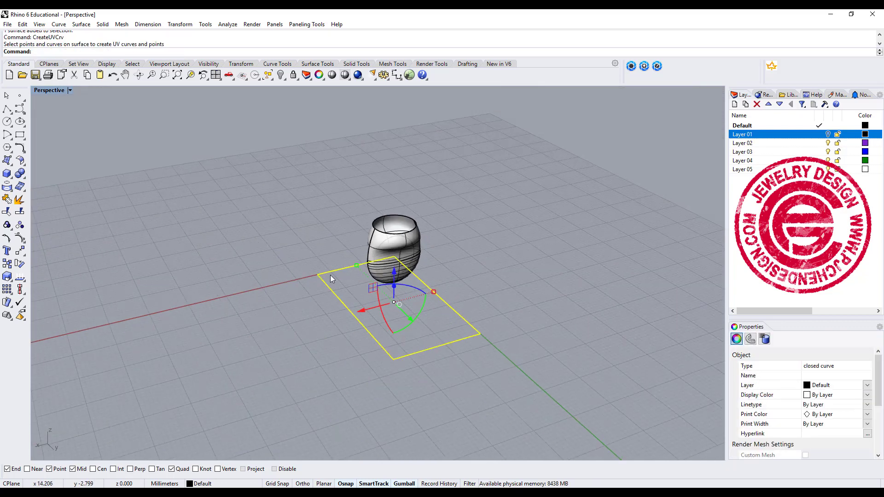
right_drag(440, 325, 377, 331)
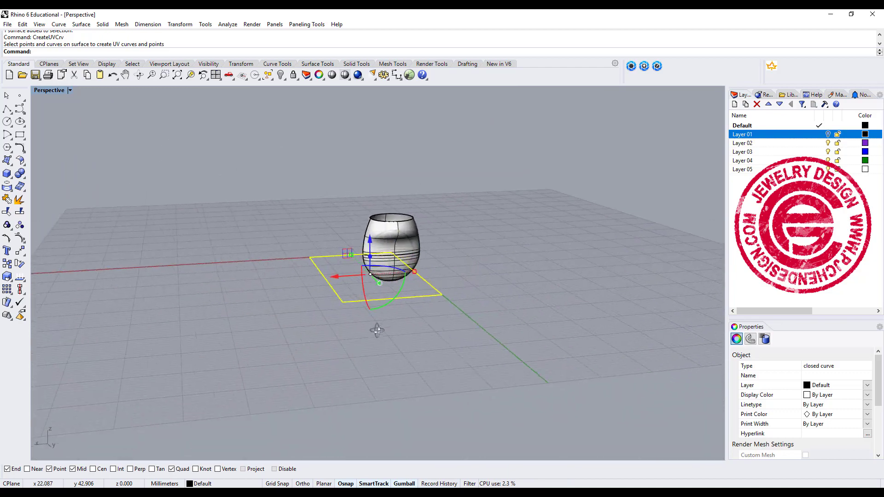
key(ctrl+z)
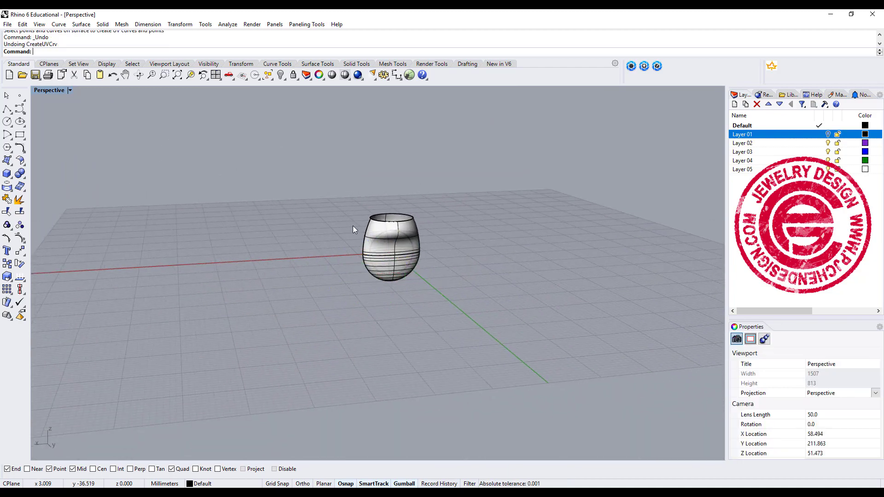
Draw a three-sided polygon centred on the profile's top edge in the Right view
right_drag(352, 225, 525, 244)
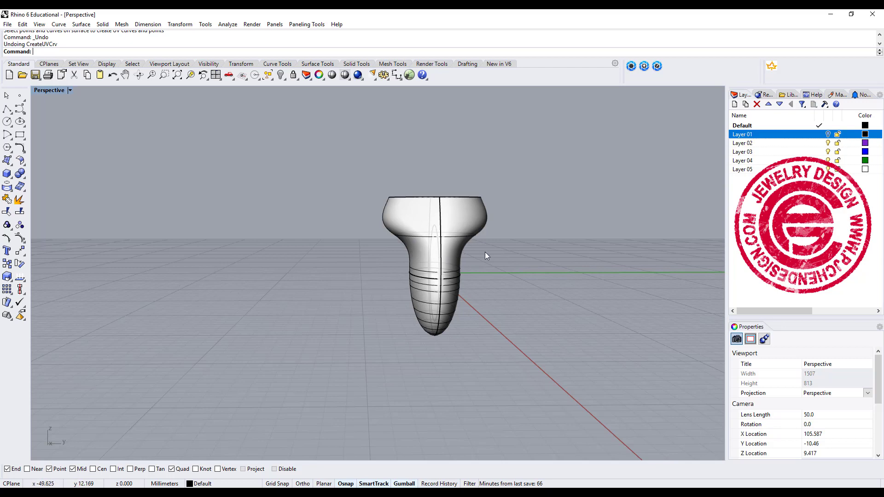
right_drag(485, 253, 460, 294)
double_click(50, 92)
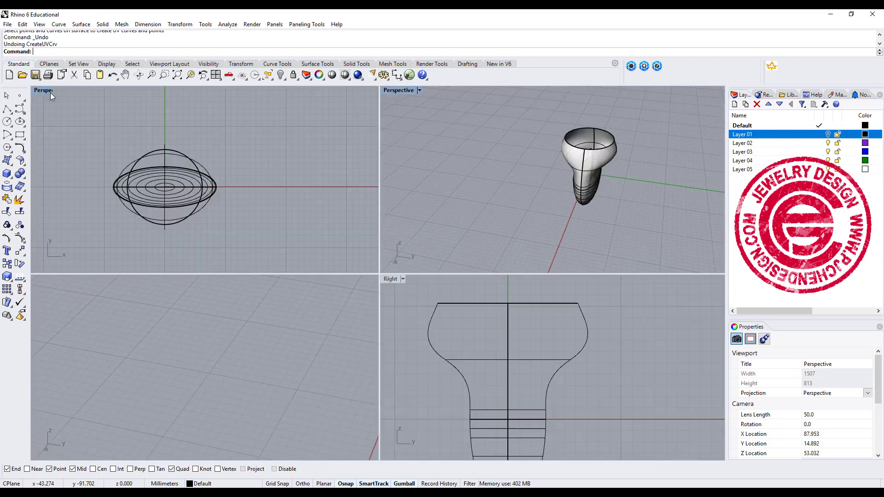
click(7, 147)
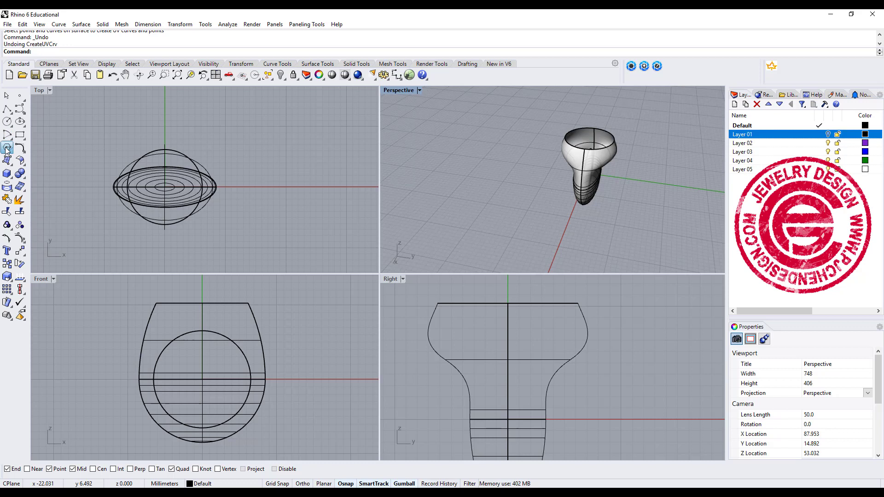
click(23, 155)
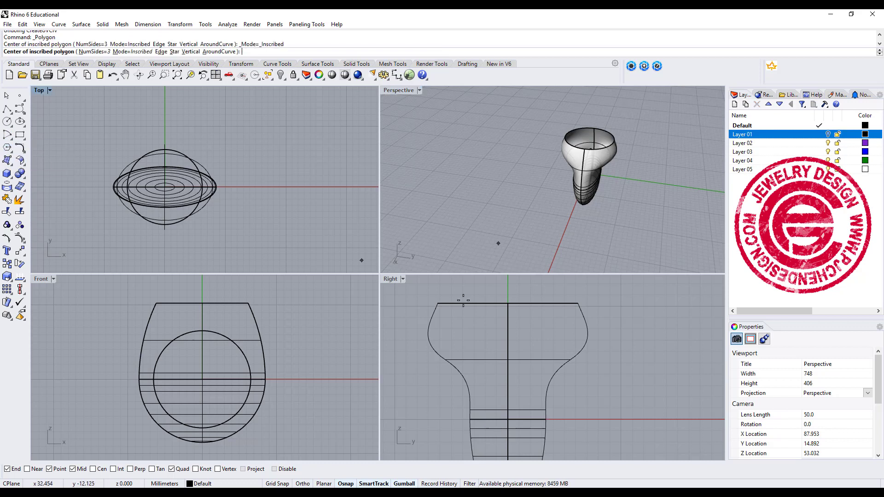
click(508, 304)
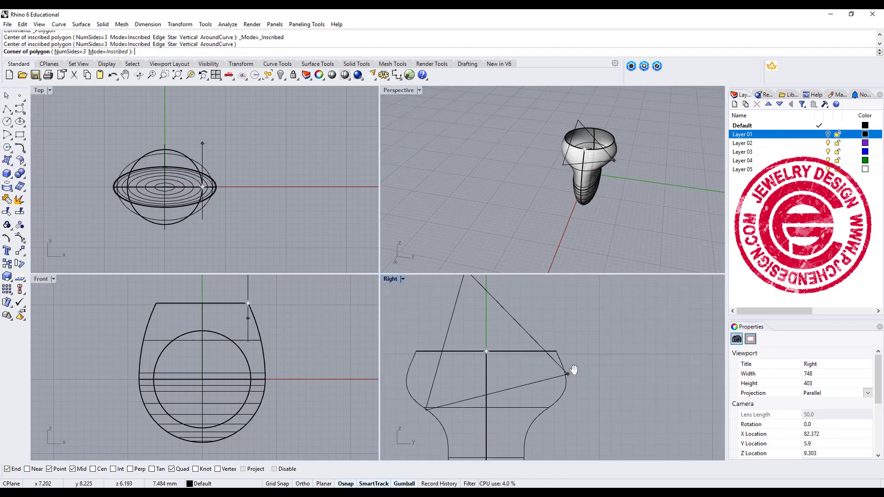
right_drag(573, 366, 551, 408)
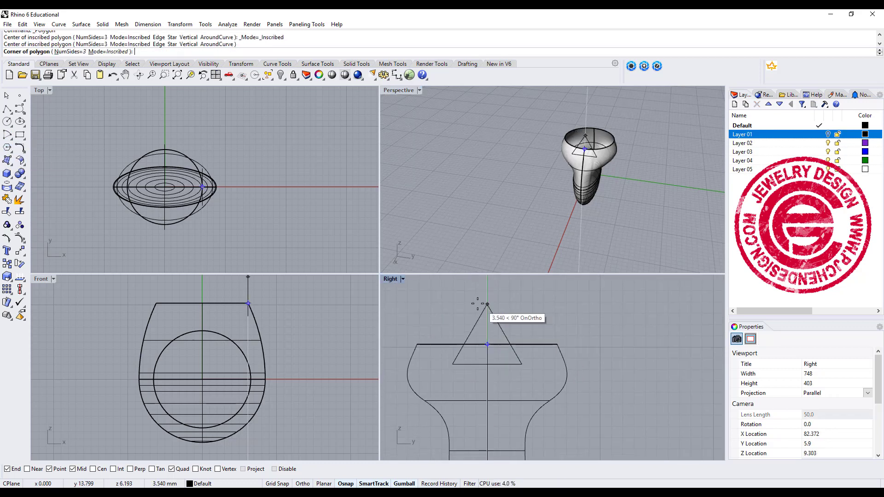
click(487, 396)
Move the triangle down into the shank profile and maximize the side view
click(510, 318)
drag(488, 323, 488, 370)
scroll(529, 361, down, 2)
right_drag(529, 361, 534, 330)
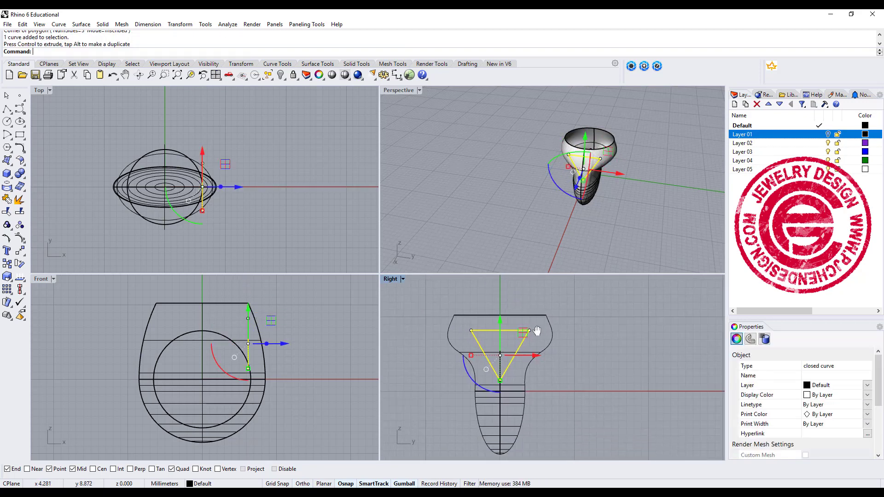
double_click(391, 280)
scroll(327, 232, up, 3)
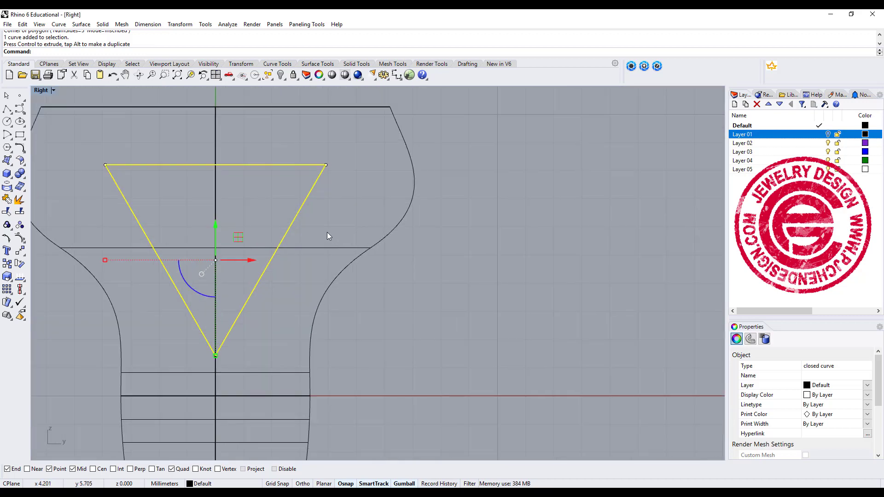
scroll(314, 225, down, 4)
scroll(254, 161, up, 3)
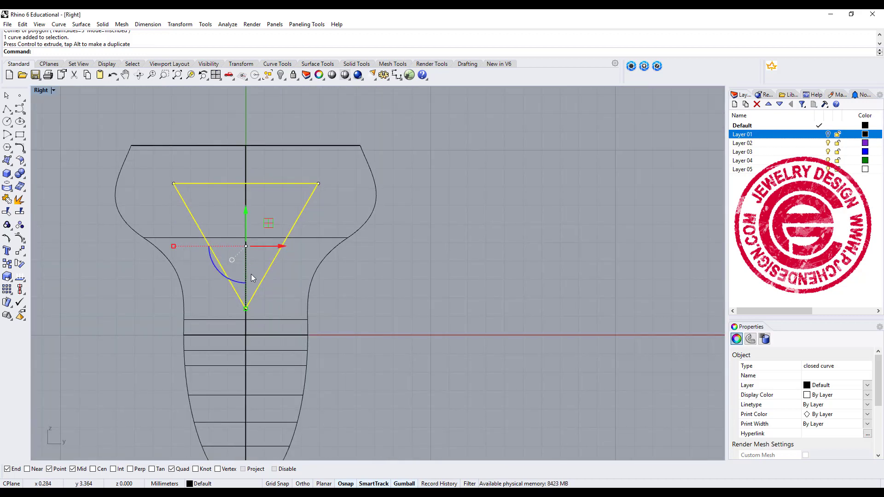
Trim away the shank outside the triangle, leaving triangular side pieces
click(7, 211)
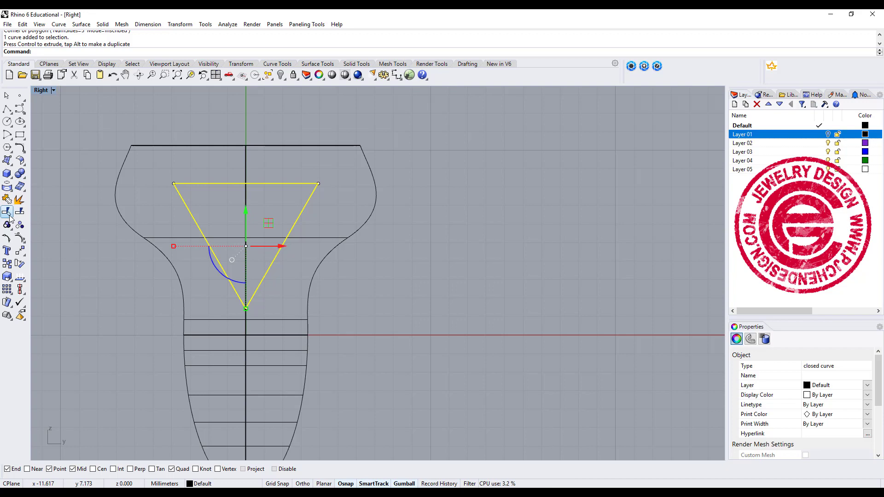
click(309, 238)
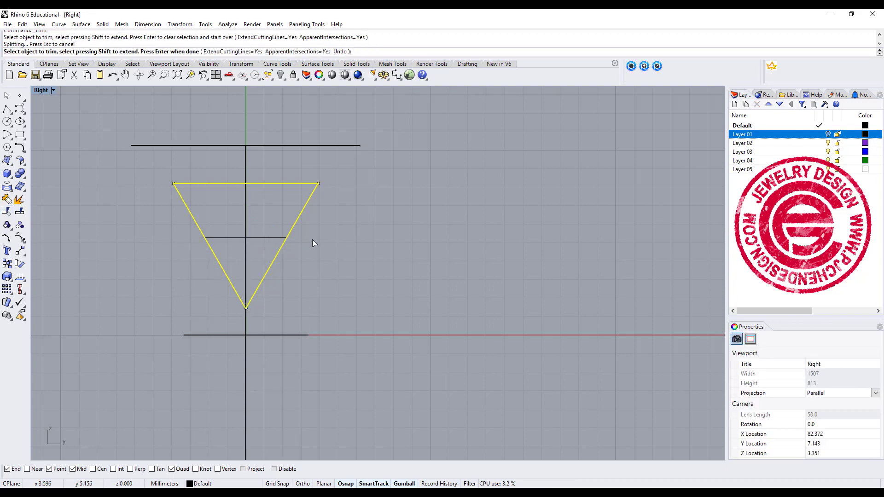
key(Return)
double_click(39, 91)
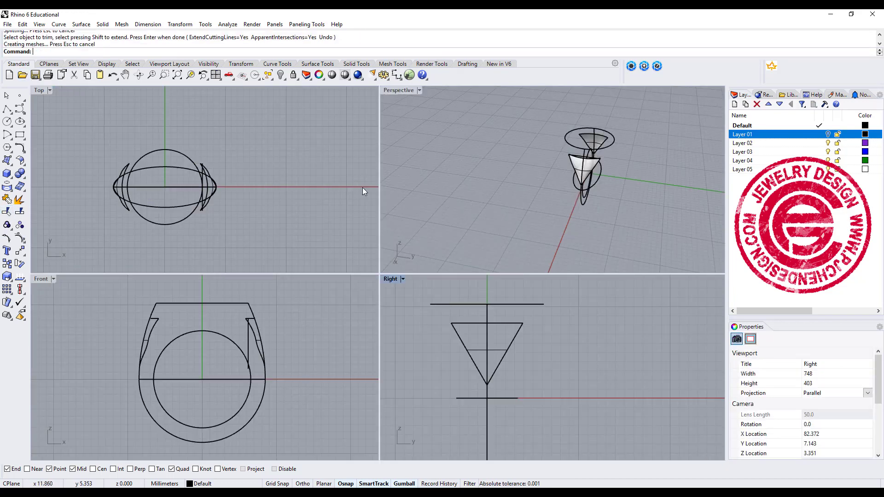
double_click(390, 90)
right_drag(432, 162, 301, 237)
scroll(322, 221, up, 3)
Join the lower cone's left and right faces into one open polysurface
click(283, 221)
scroll(469, 256, up, 3)
click(301, 237)
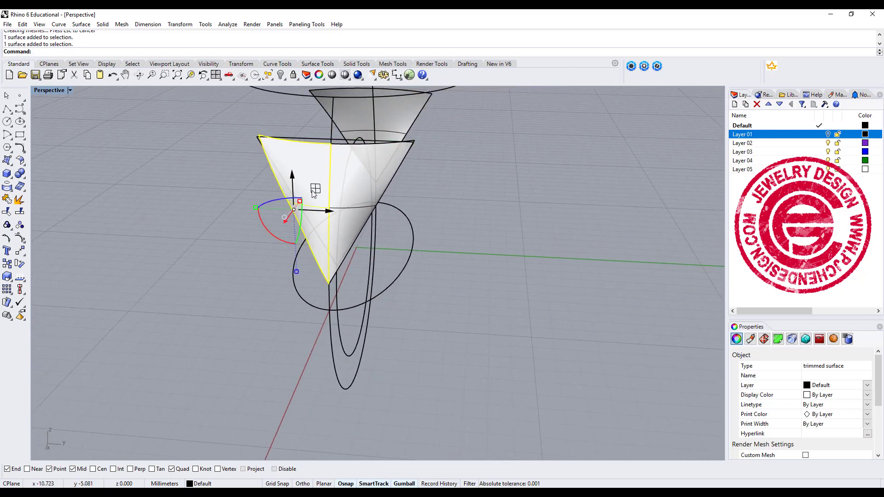
scroll(331, 185, up, 3)
click(367, 199)
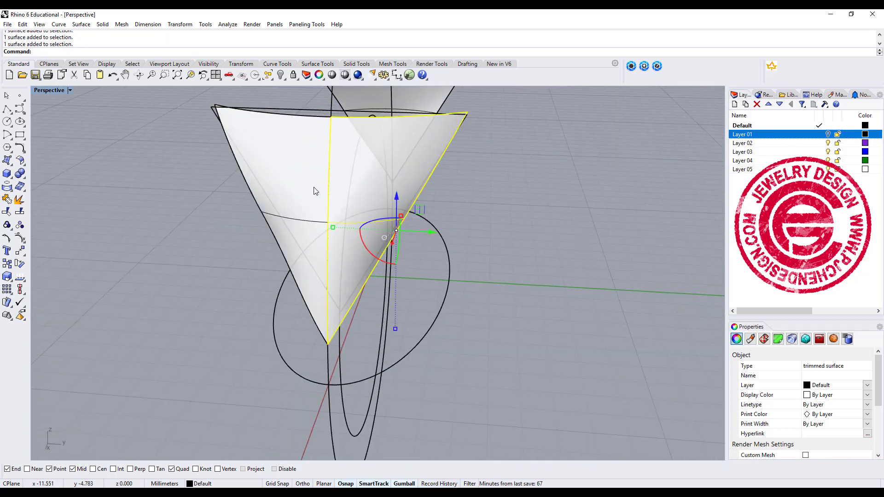
click(315, 190)
shift+click(341, 196)
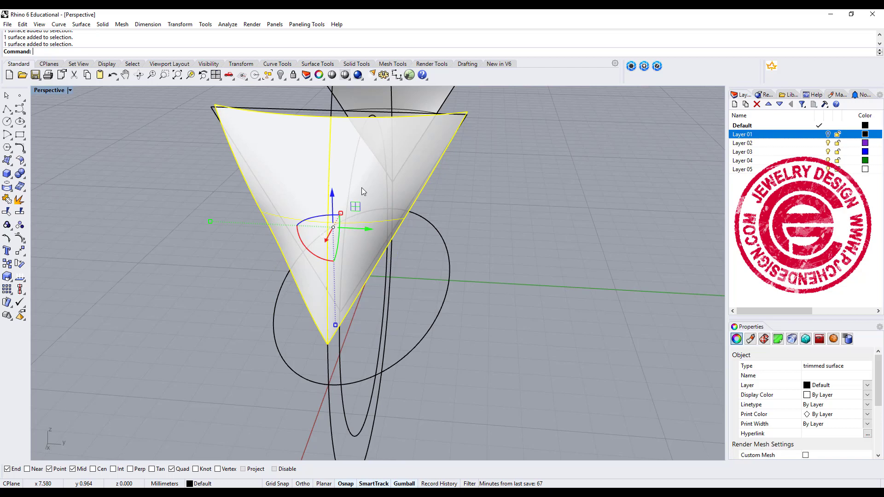
click(13, 200)
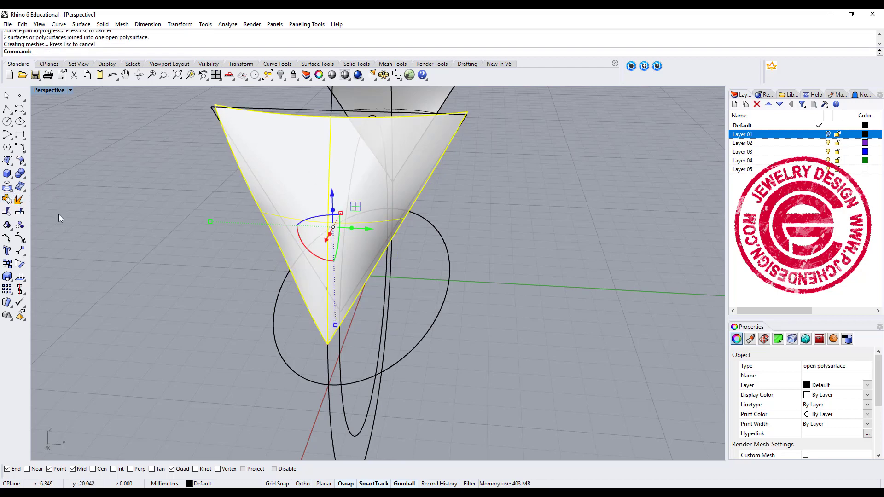
click(371, 204)
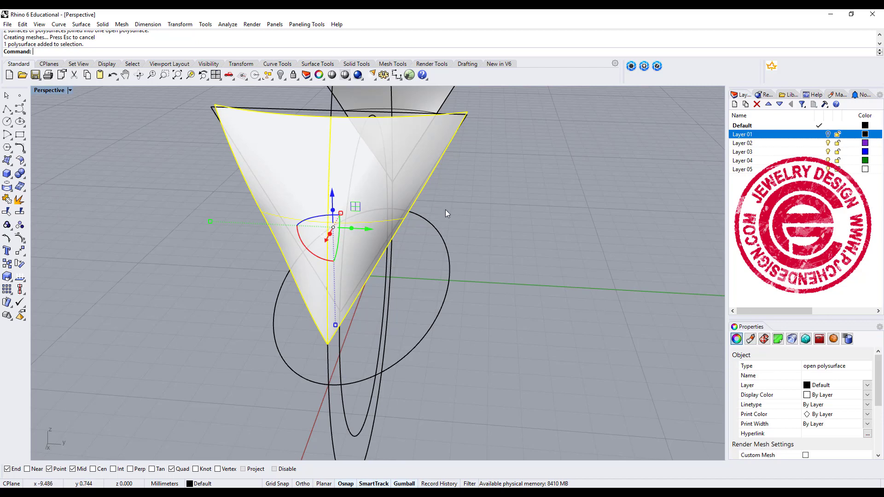
scroll(445, 209, down, 3)
key(Delete)
right_drag(553, 241, 418, 252)
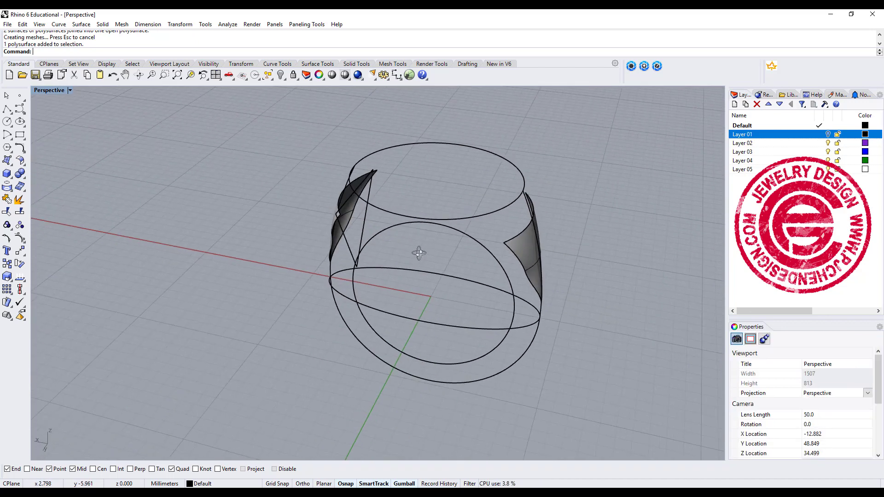
text(reateUVCrv)
key(Return)
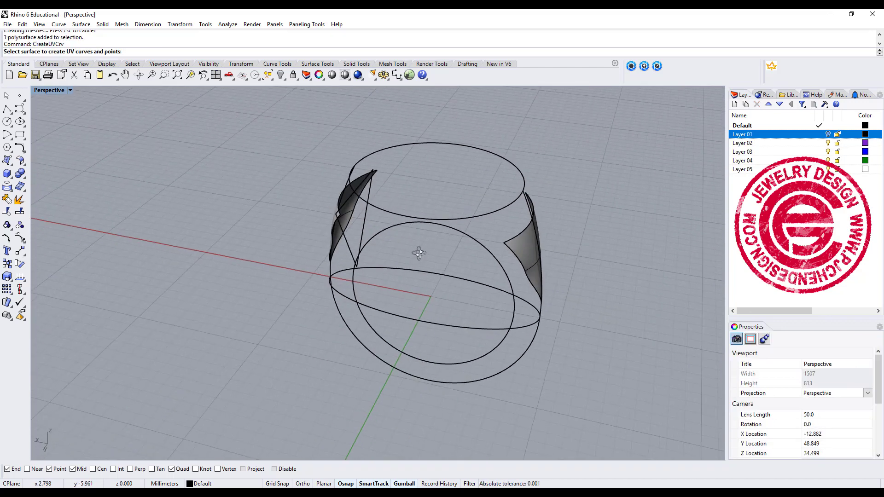
click(527, 241)
scroll(431, 219, down, 3)
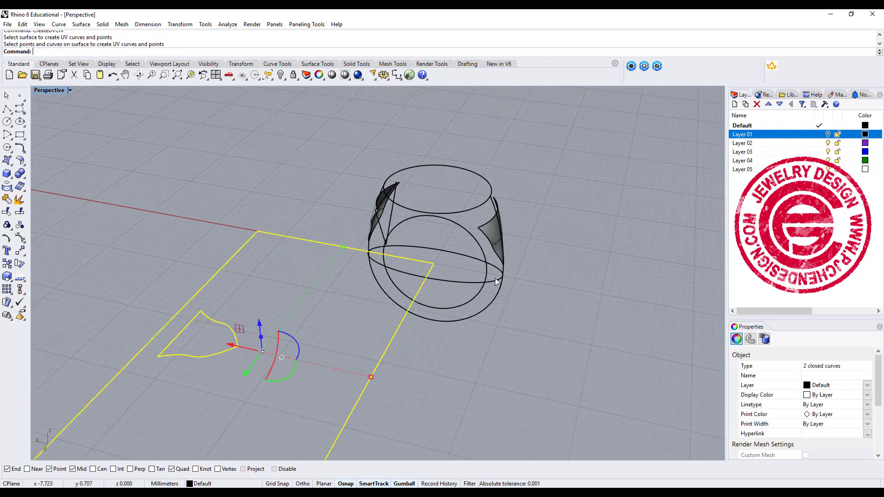
scroll(327, 335, down, 2)
click(217, 267)
scroll(245, 336, up, 4)
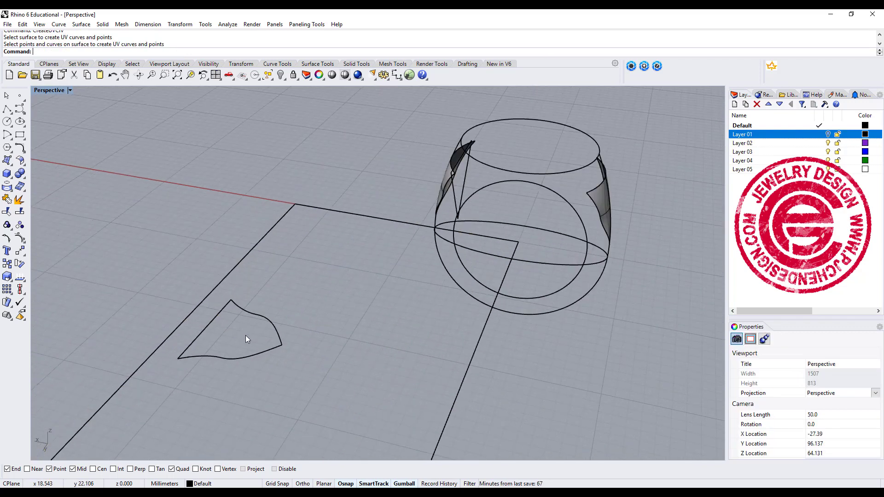
click(283, 333)
scroll(312, 318, down, 3)
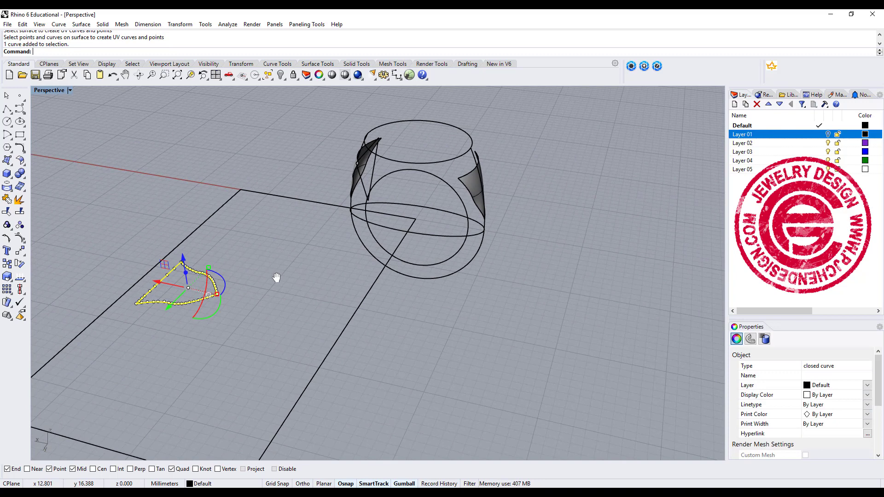
key(ctrl+z)
click(259, 300)
right_drag(242, 256, 341, 171)
key(Return)
click(317, 175)
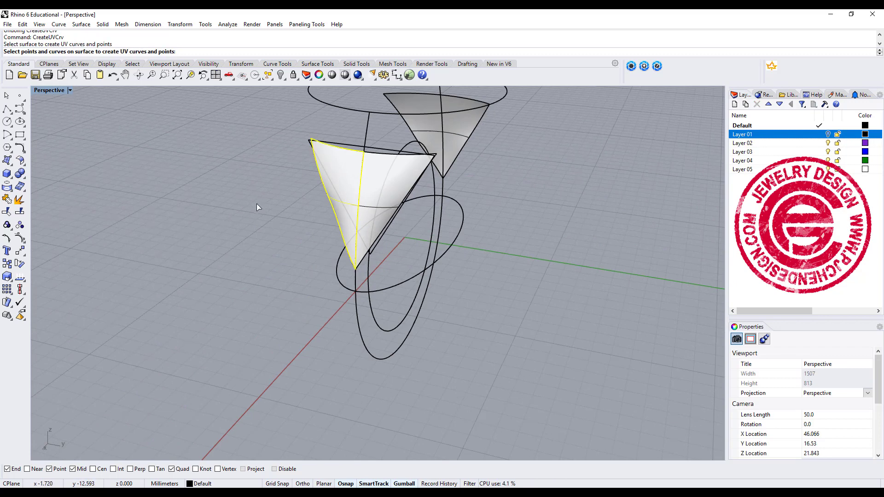
key(Return)
scroll(329, 371, down, 3)
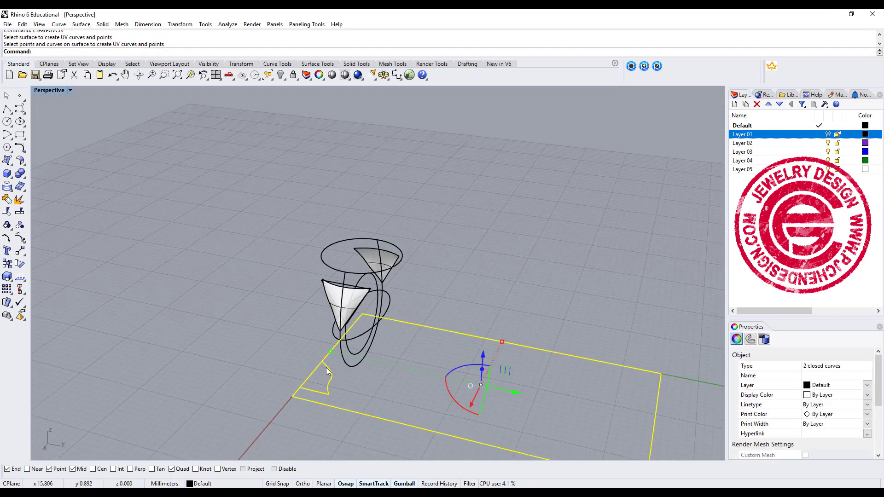
scroll(344, 326, up, 2)
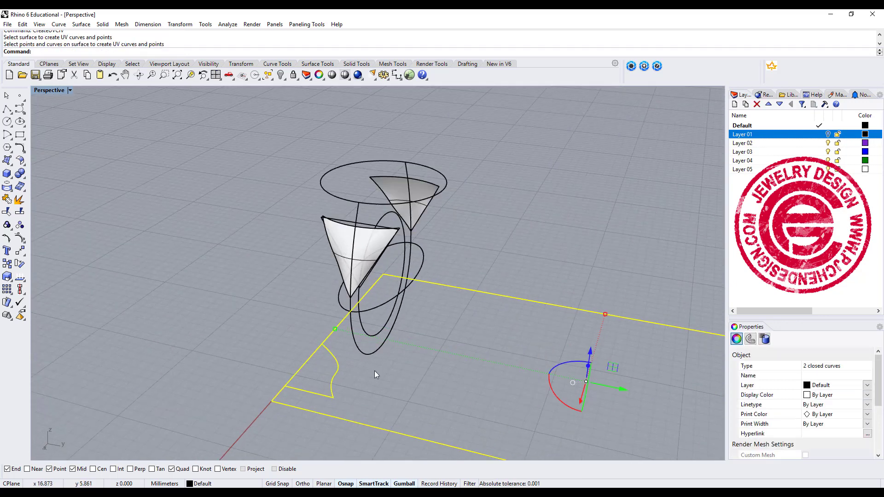
drag(361, 382, 274, 359)
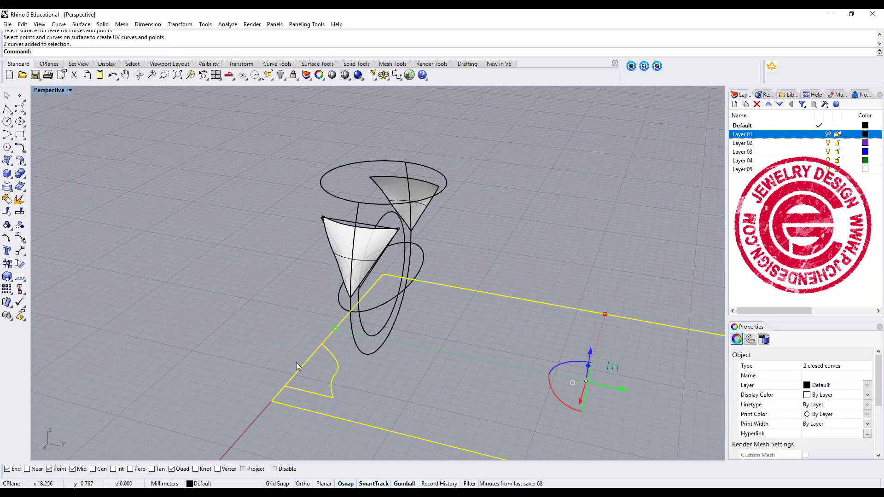
key(Delete)
right_drag(458, 247, 356, 233)
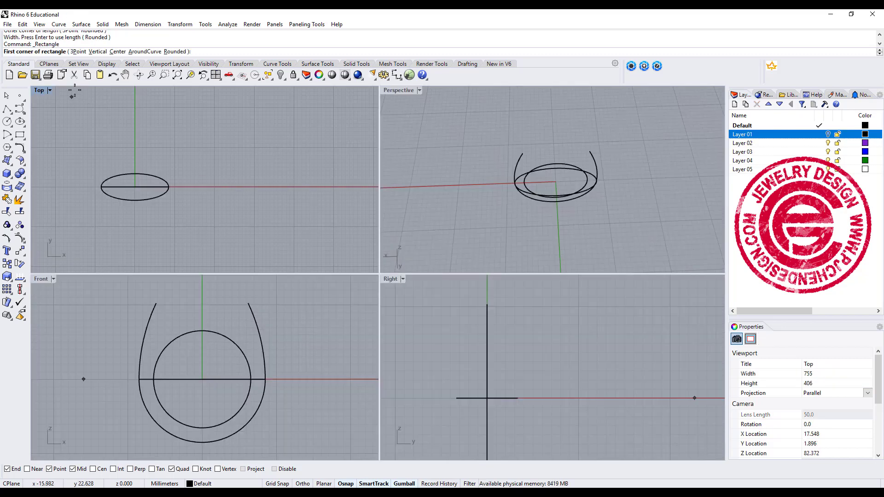
Draw a three-point rectangle whose edge spans the ends of the shank's two arms
click(78, 52)
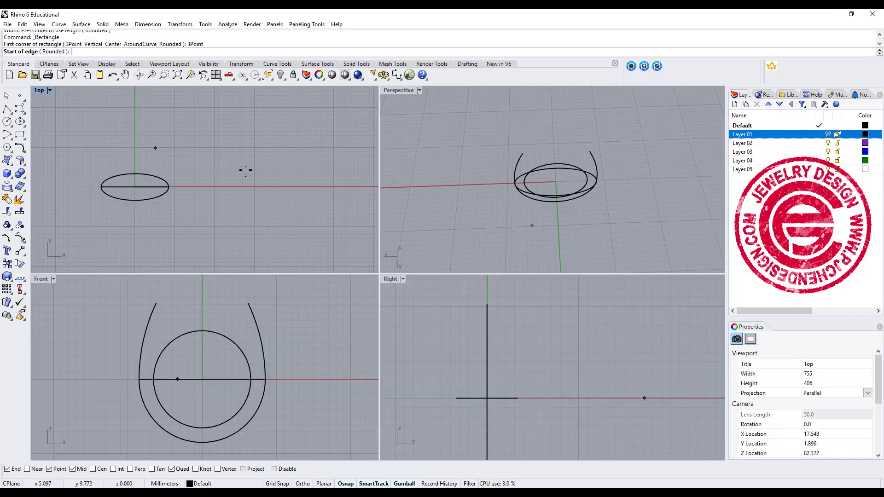
click(523, 153)
click(589, 150)
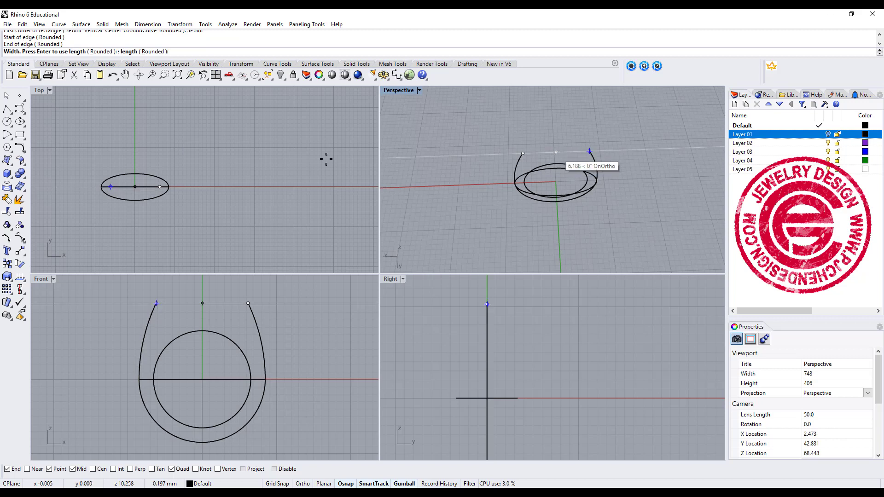
click(170, 221)
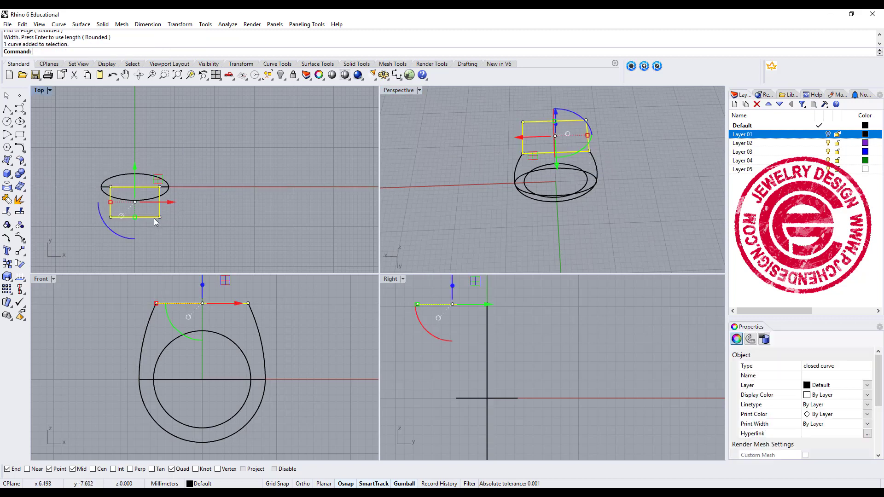
scroll(130, 203, up, 1)
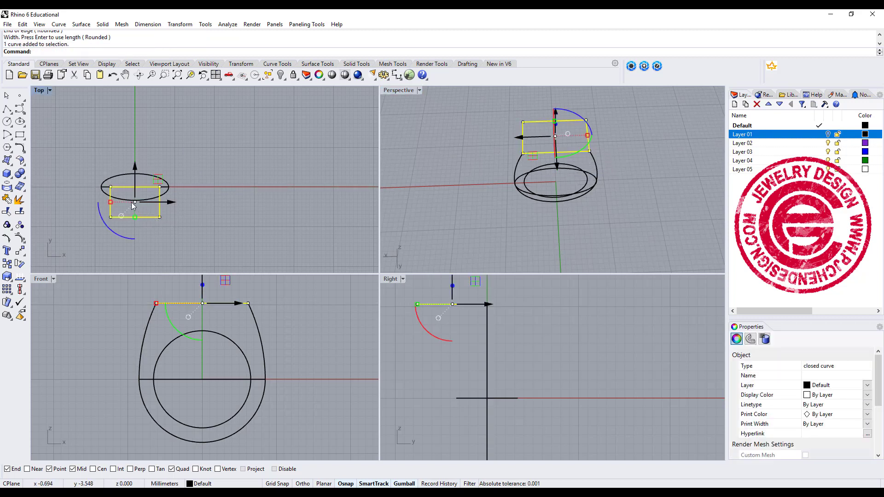
Move the rectangle from its right-edge midpoint onto the shank's top end point
click(20, 251)
click(167, 201)
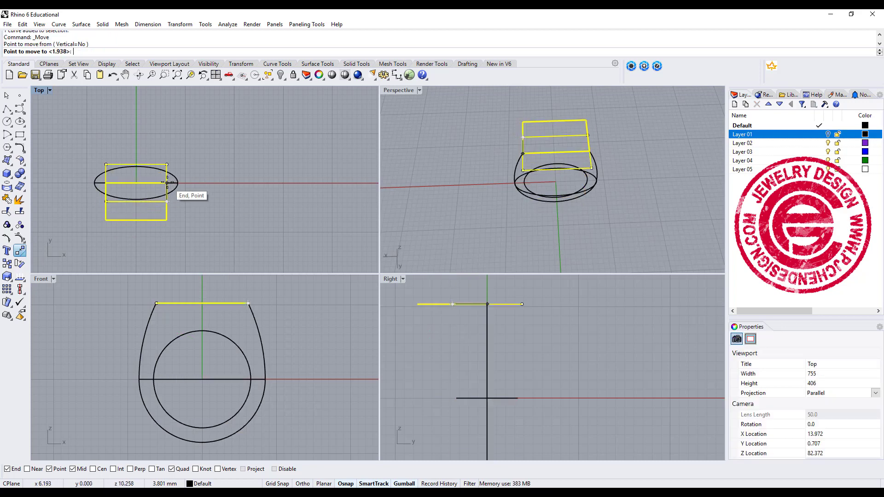
click(166, 183)
double_click(399, 90)
key(Escape)
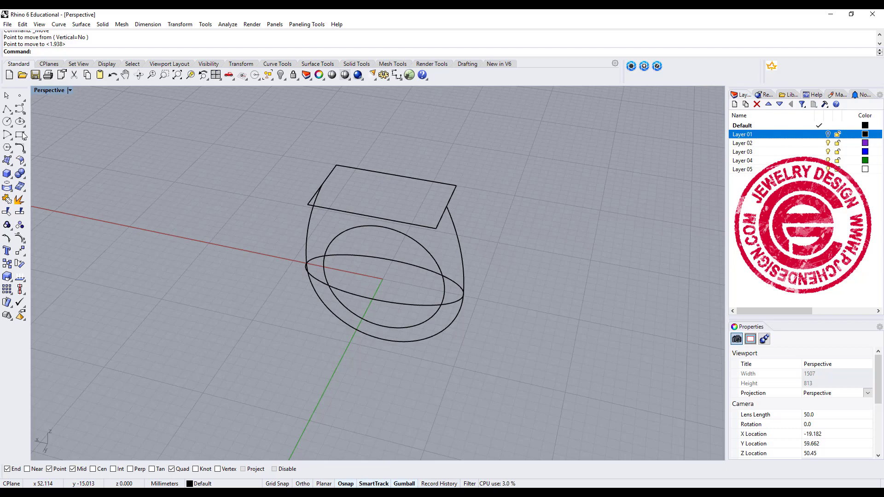
click(23, 150)
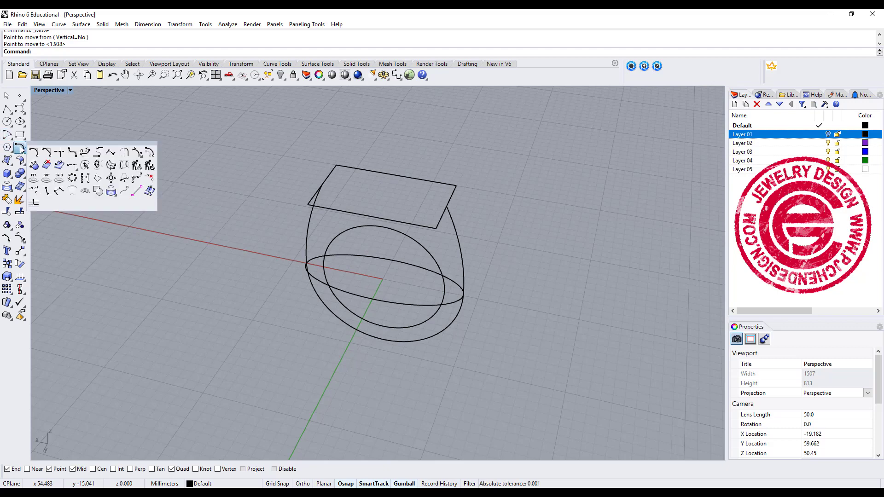
Round the rectangle's corners with FilletCorners at radius 1.5
click(73, 152)
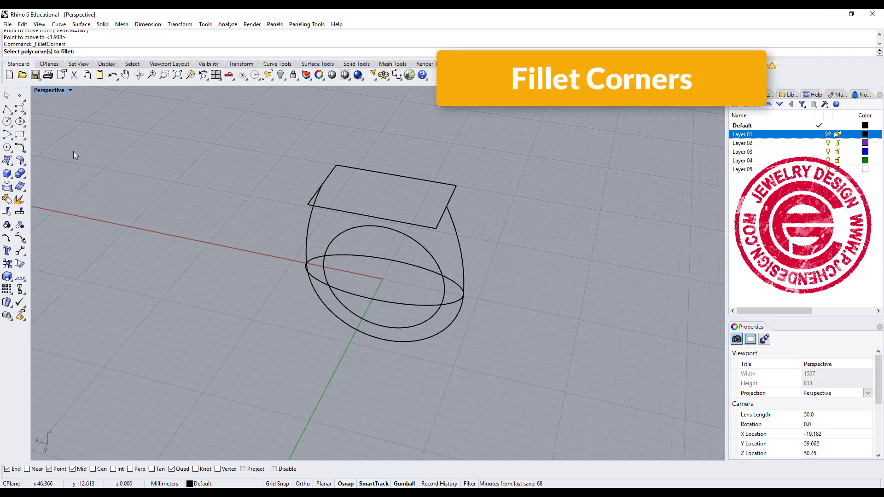
click(359, 167)
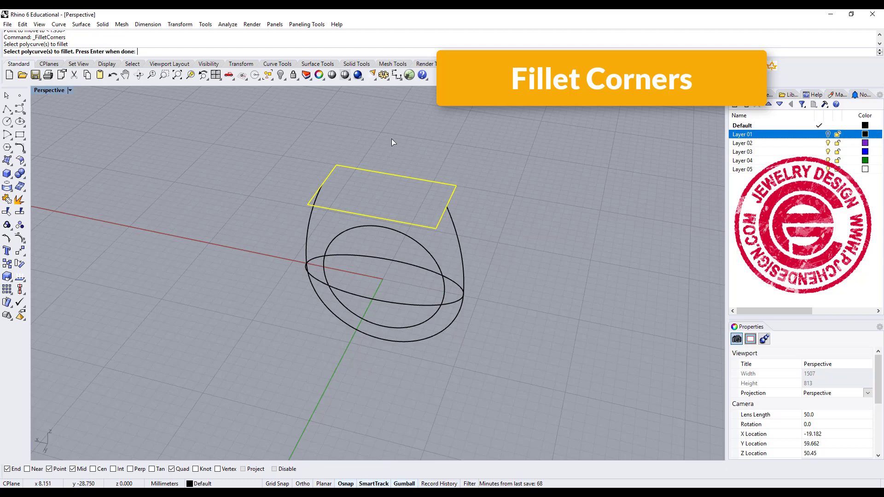
text(1.5)
key(Return)
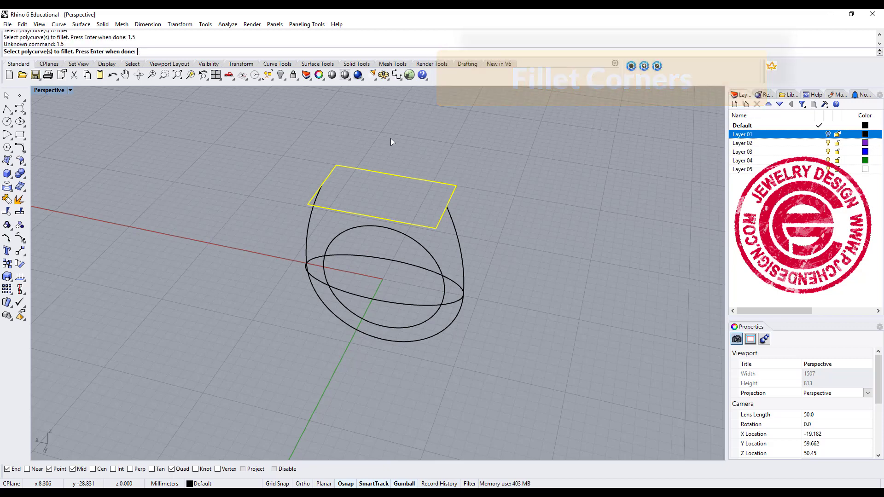
key(Return)
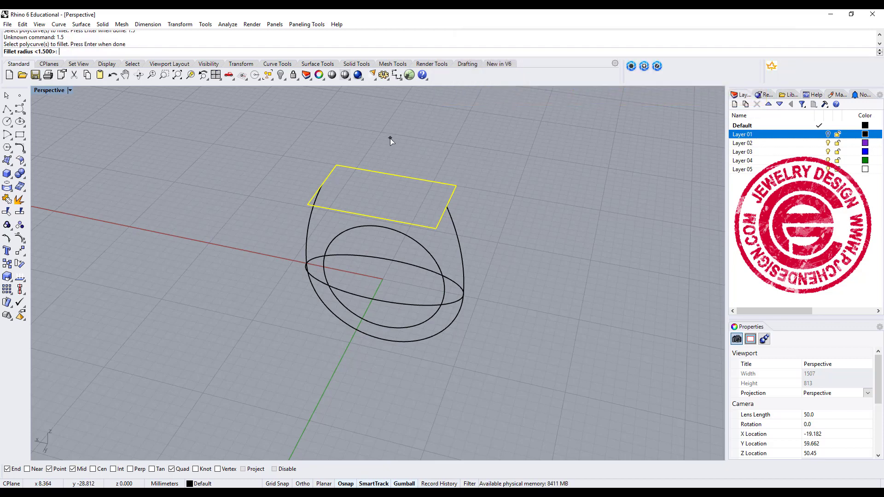
key(Return)
right_drag(390, 141, 470, 168)
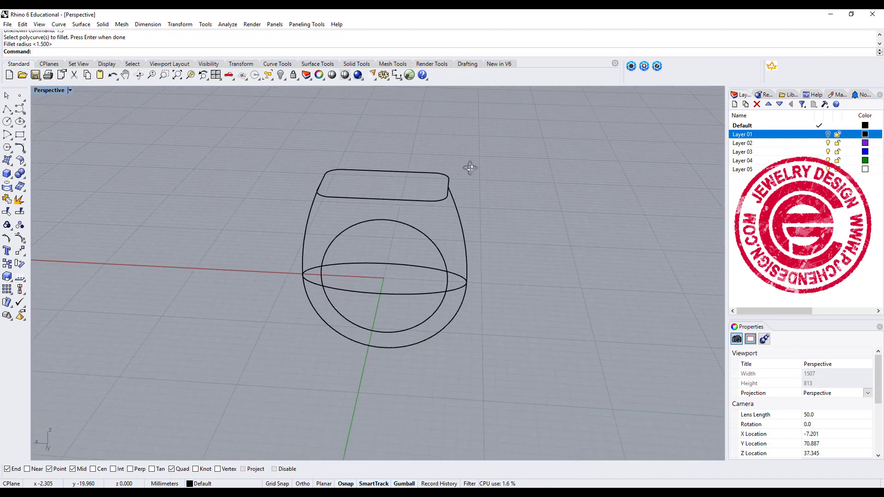
Explode the rounded rectangle into 8 segments and rejoin them into one closed curve
click(448, 178)
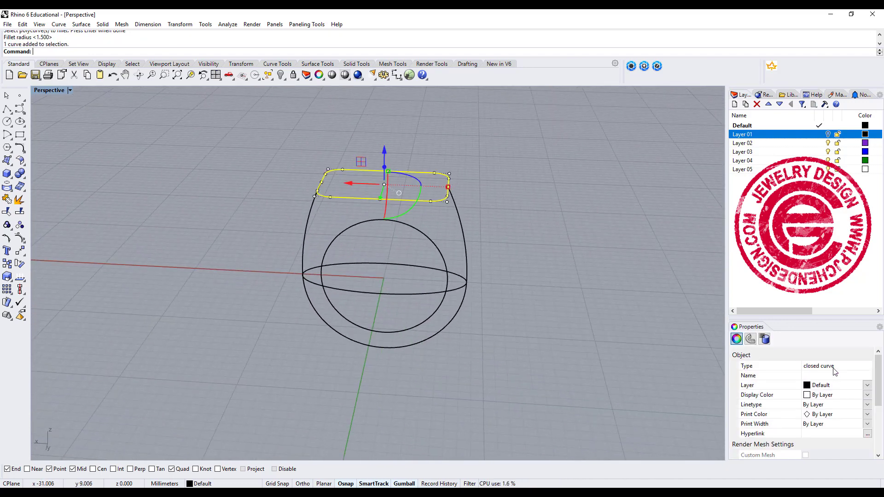
scroll(336, 190, up, 4)
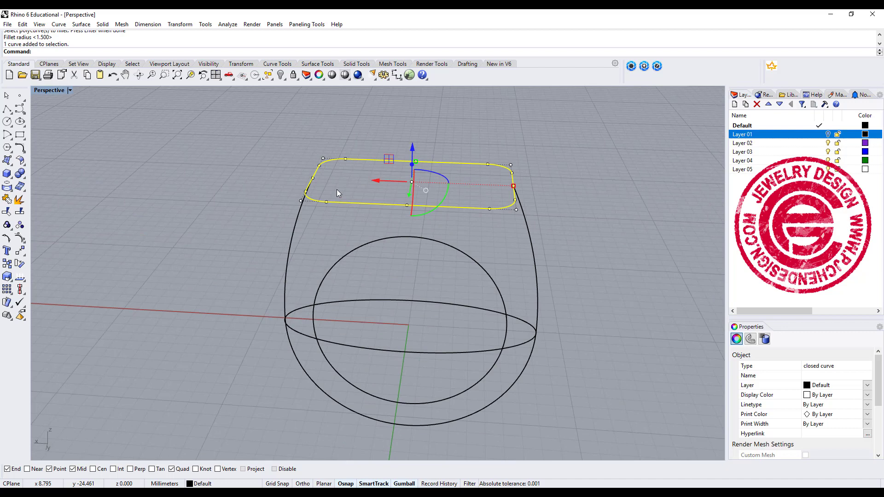
click(19, 199)
click(114, 173)
click(311, 204)
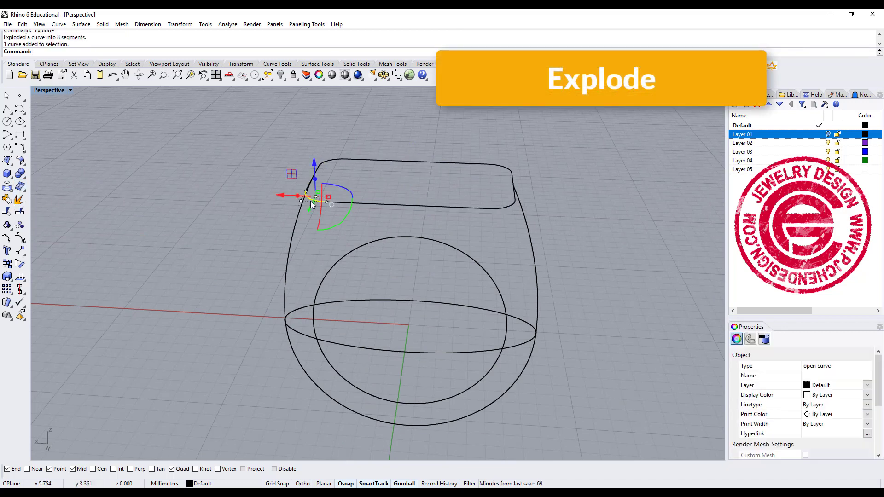
click(364, 205)
click(512, 196)
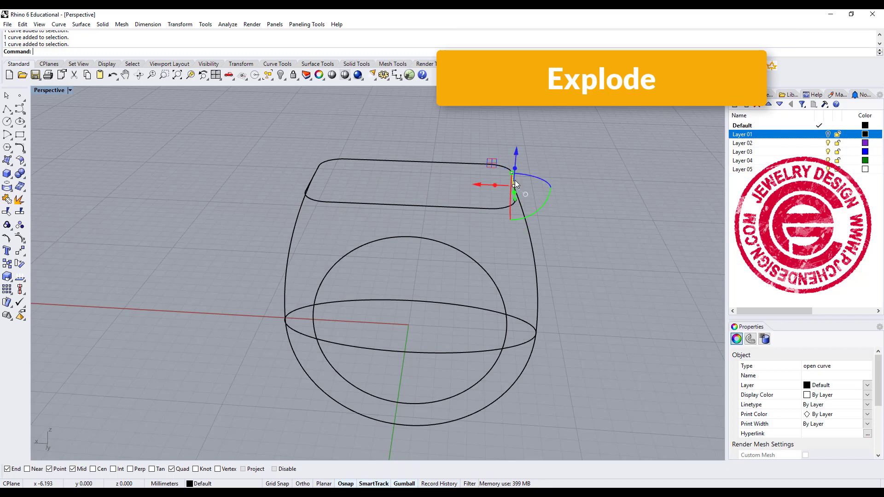
drag(235, 117, 613, 245)
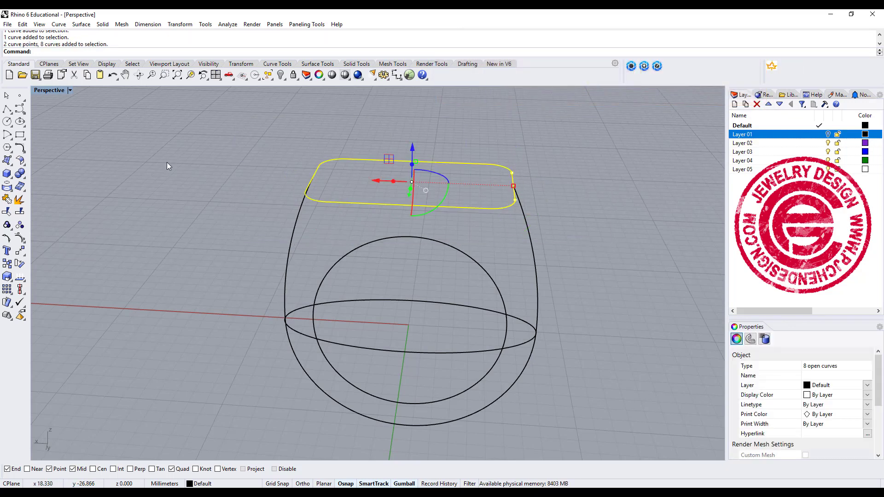
click(7, 199)
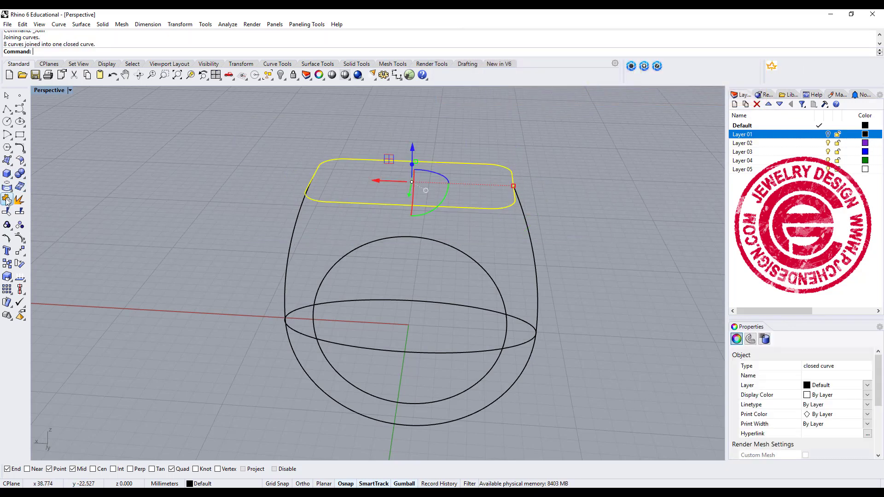
click(165, 201)
right_drag(165, 201, 262, 202)
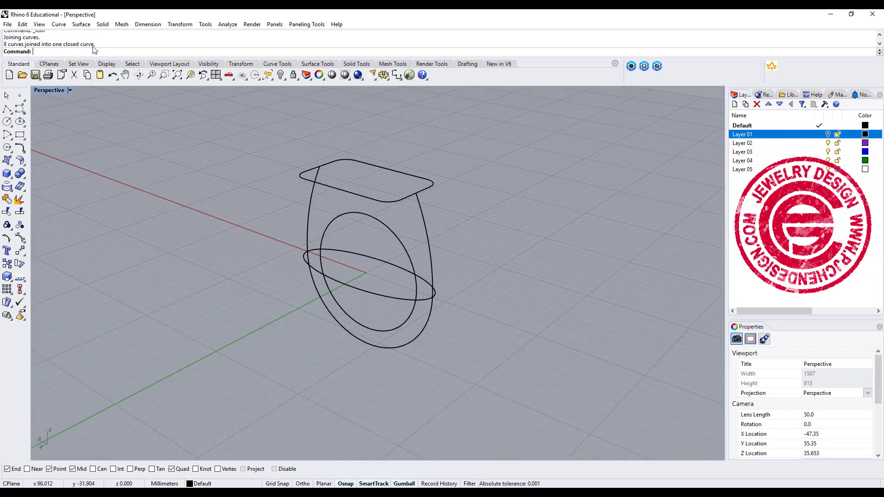
Sweep along the two side shank curves with the rounded rectangle and ellipse as sections
click(81, 24)
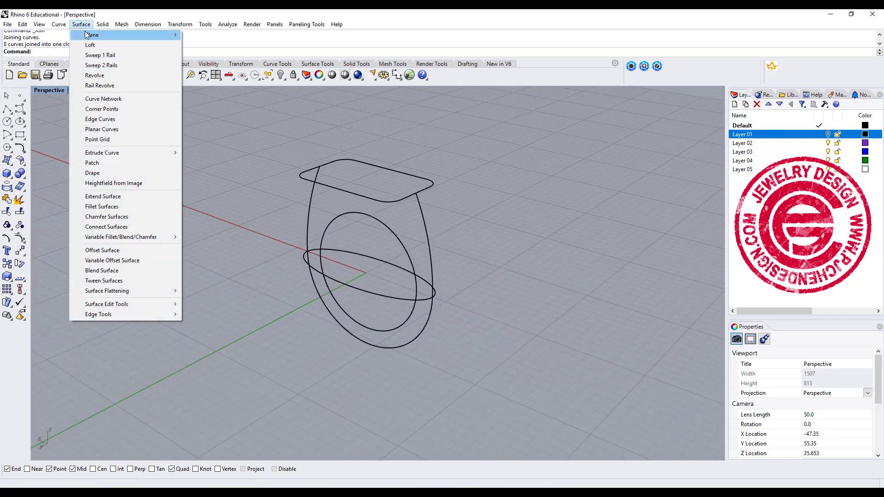
click(110, 66)
click(312, 188)
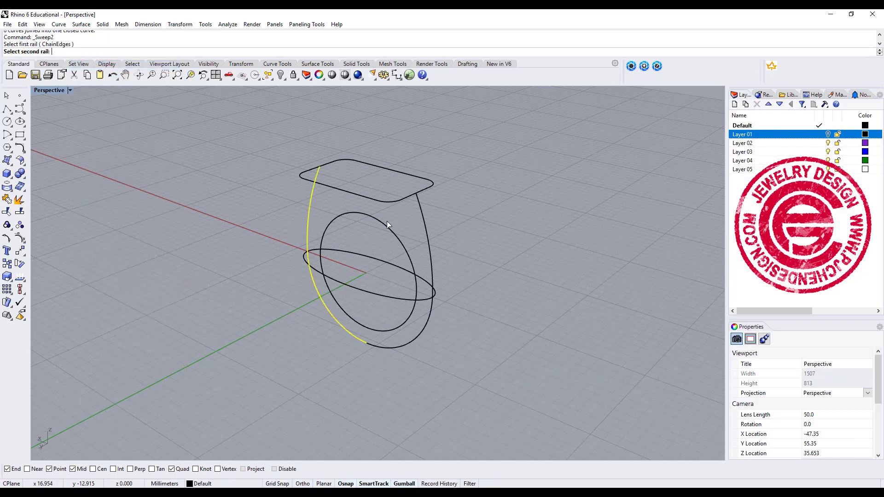
click(425, 217)
click(402, 197)
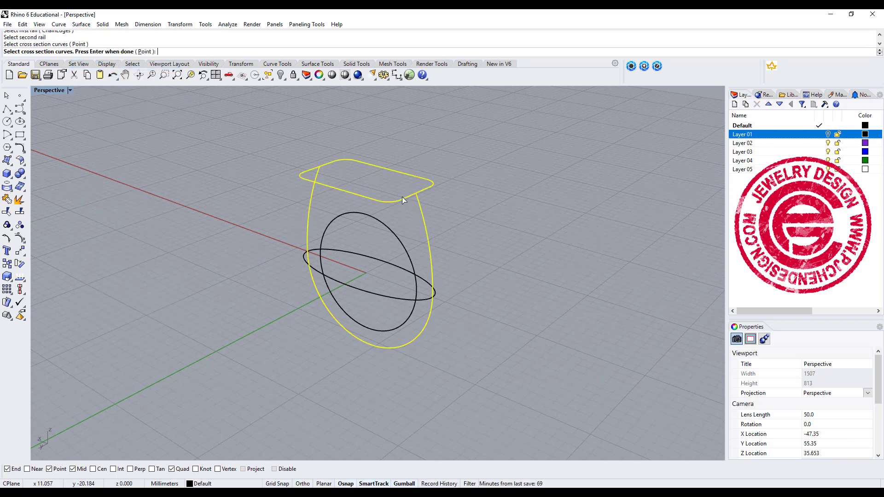
click(382, 289)
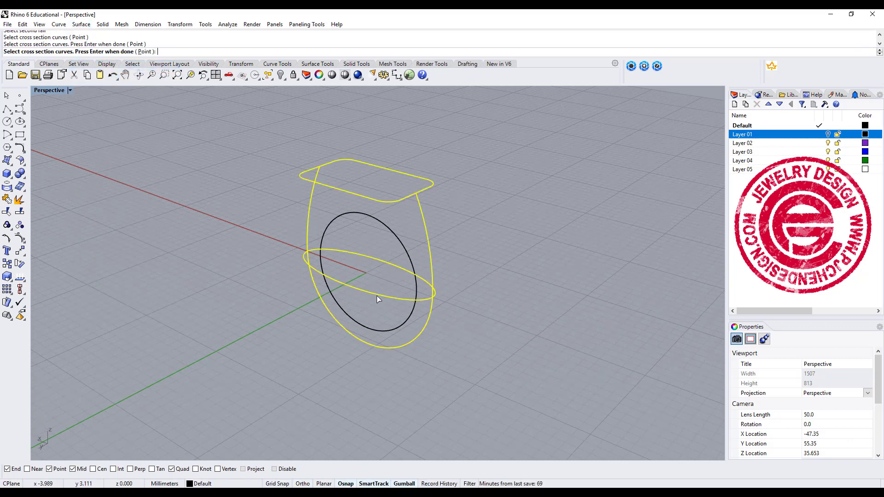
Add a point section at the rails' bottom end, align the top seam, and create the surface
click(144, 51)
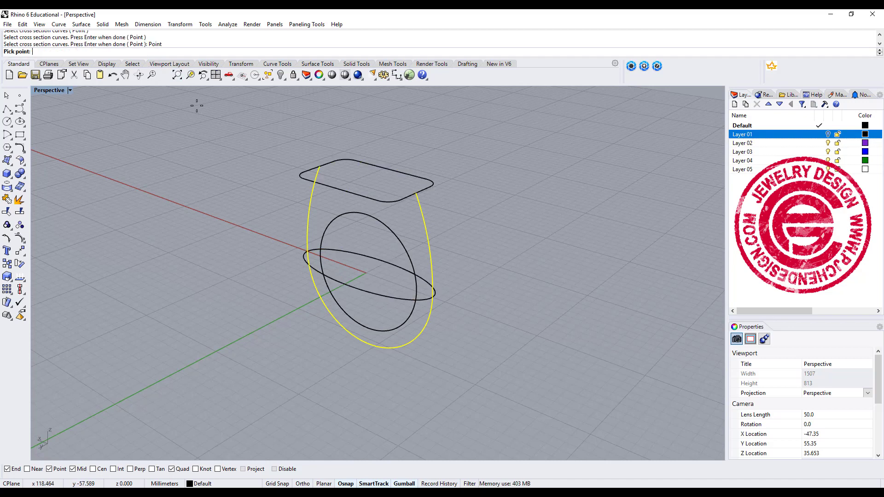
click(366, 345)
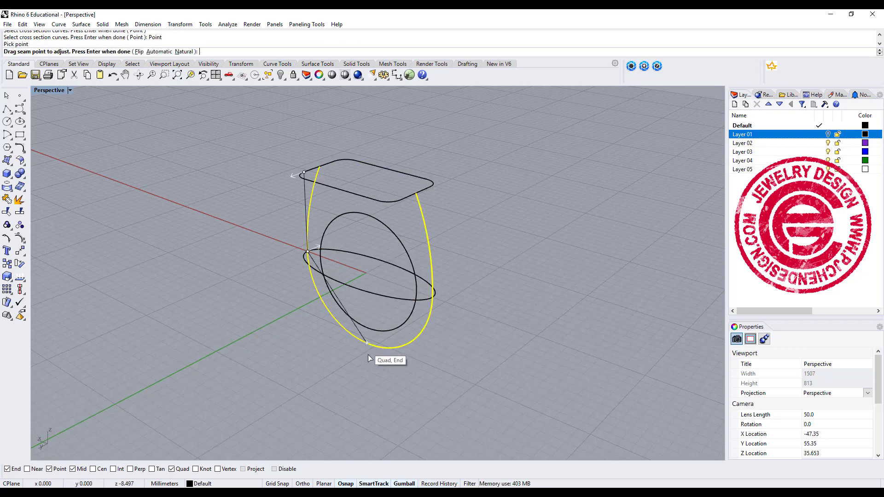
click(294, 175)
drag(304, 172, 317, 169)
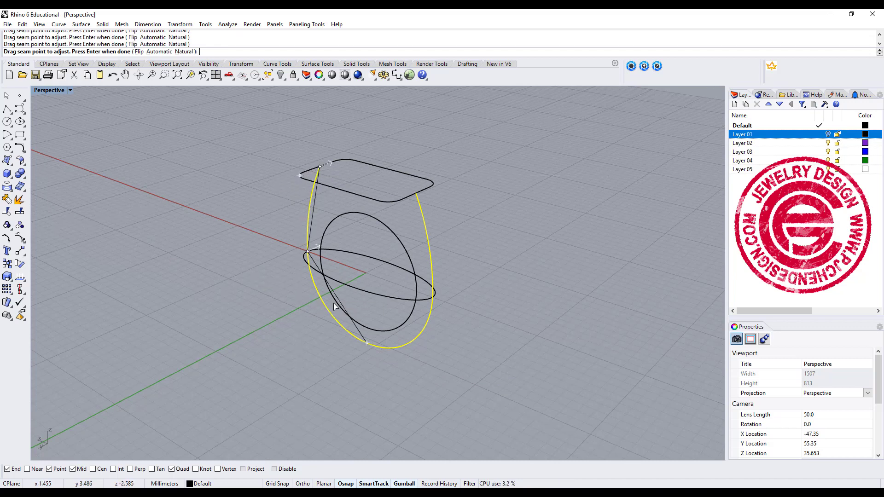
key(Return)
click(661, 273)
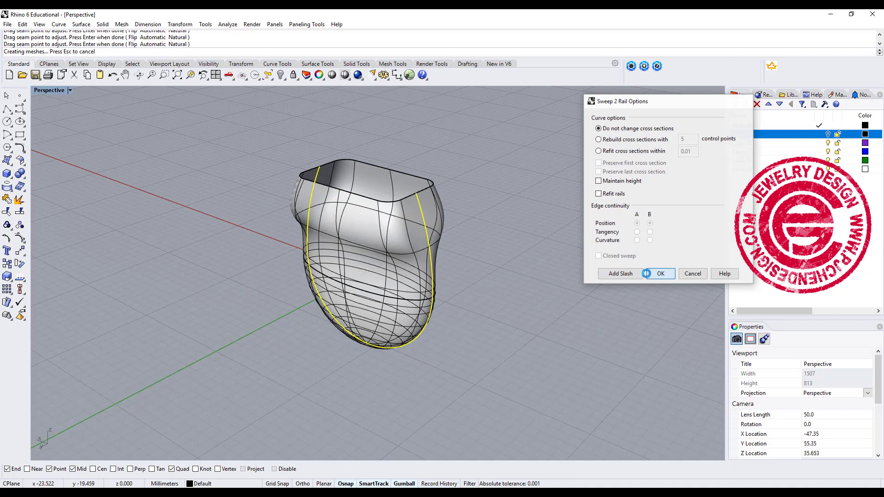
scroll(290, 252, up, 5)
Explode the swept shank polysurface into 12 surfaces and select several side strips
right_drag(303, 249, 411, 221)
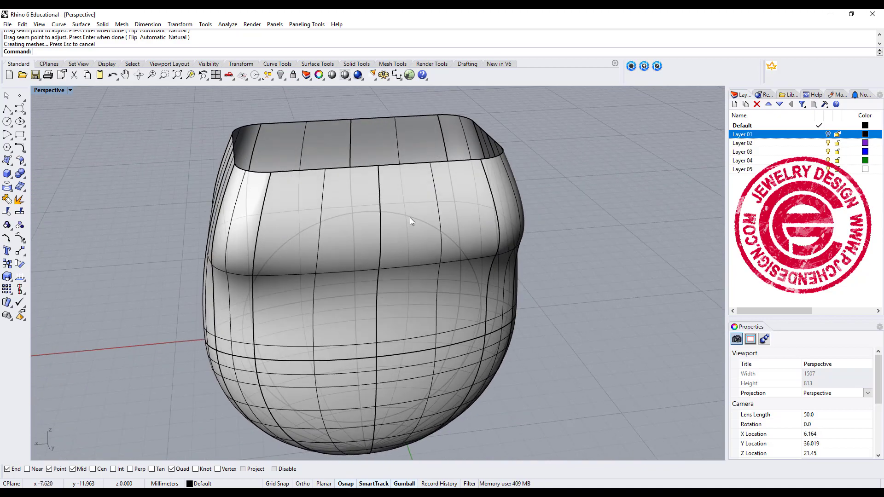
right_drag(216, 220, 298, 250)
click(343, 198)
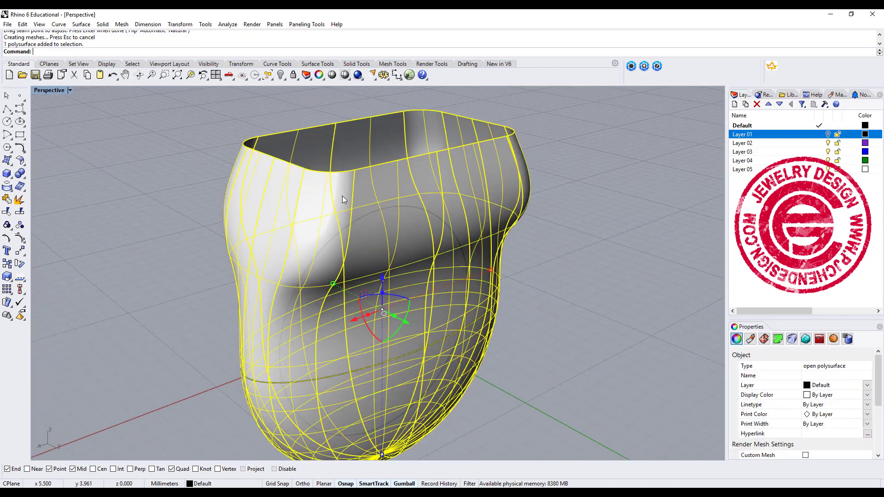
click(19, 199)
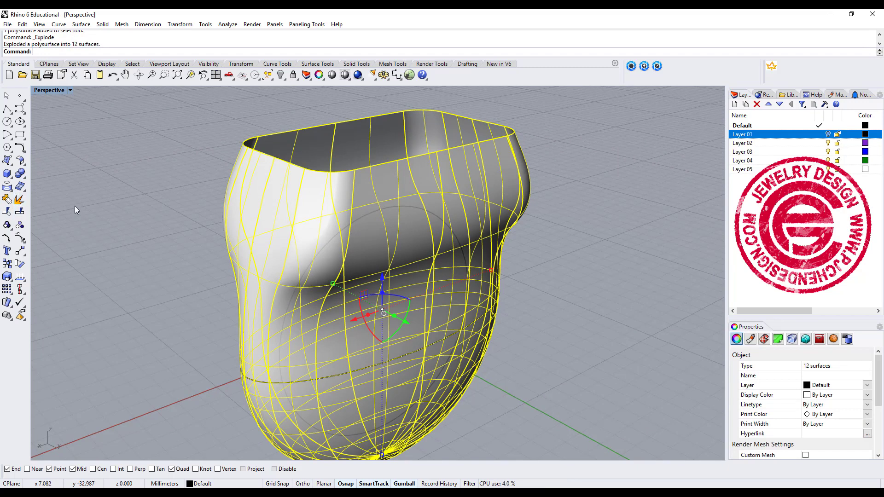
click(276, 217)
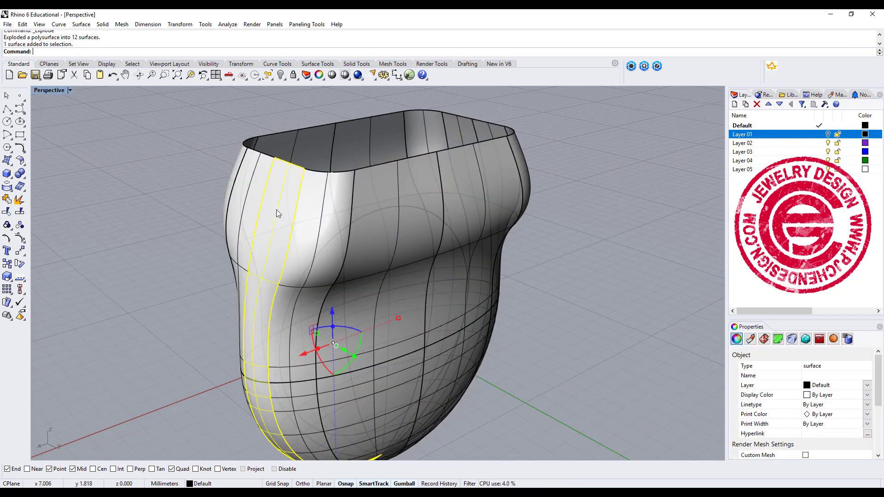
click(319, 211)
click(388, 200)
Lower and enlarge the triangle curve, then trim the side surfaces to triangular pieces with it
click(476, 183)
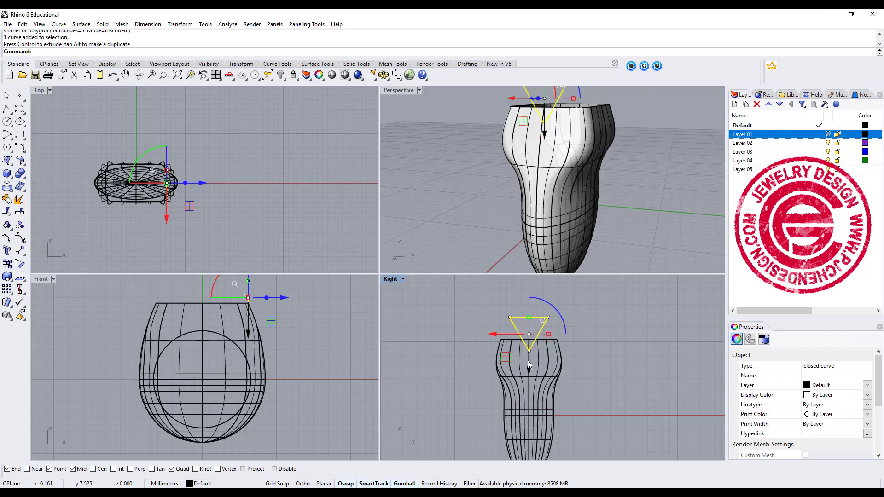
drag(527, 360, 528, 401)
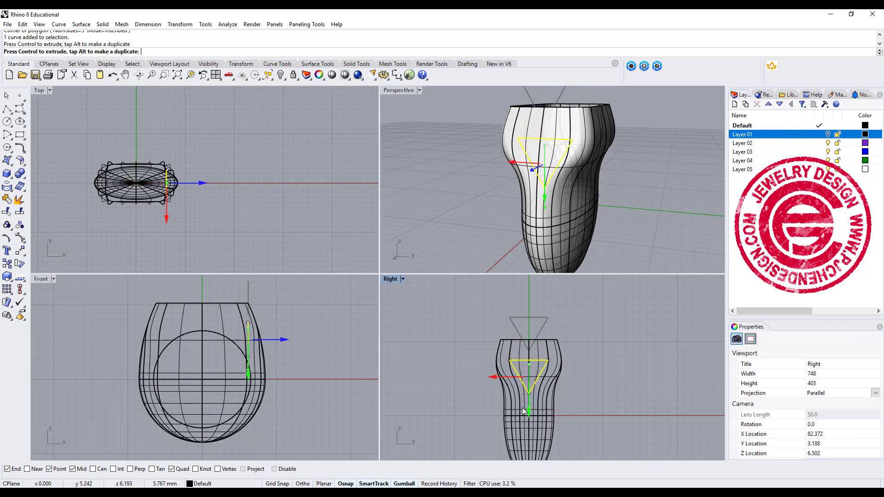
scroll(543, 381, up, 7)
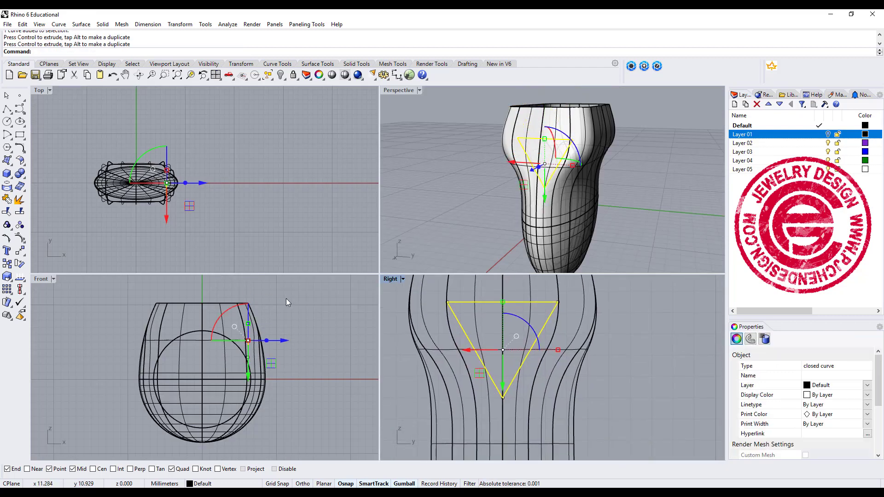
drag(558, 350, 571, 350)
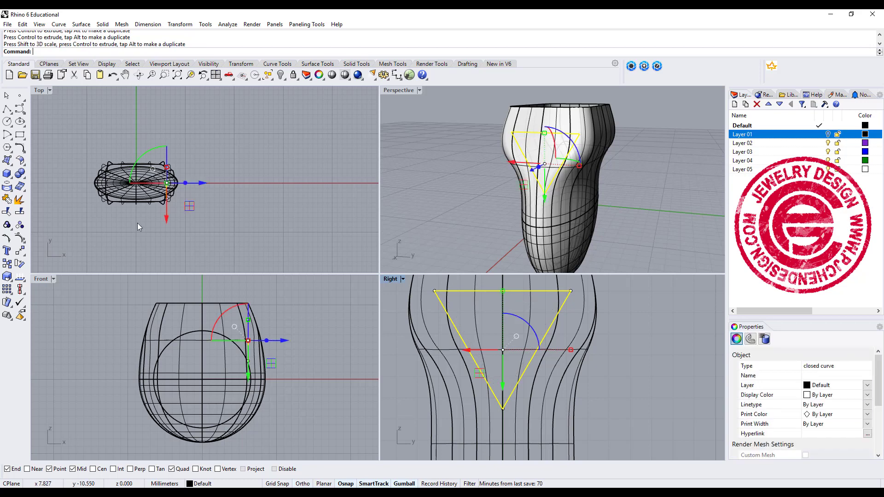
click(7, 211)
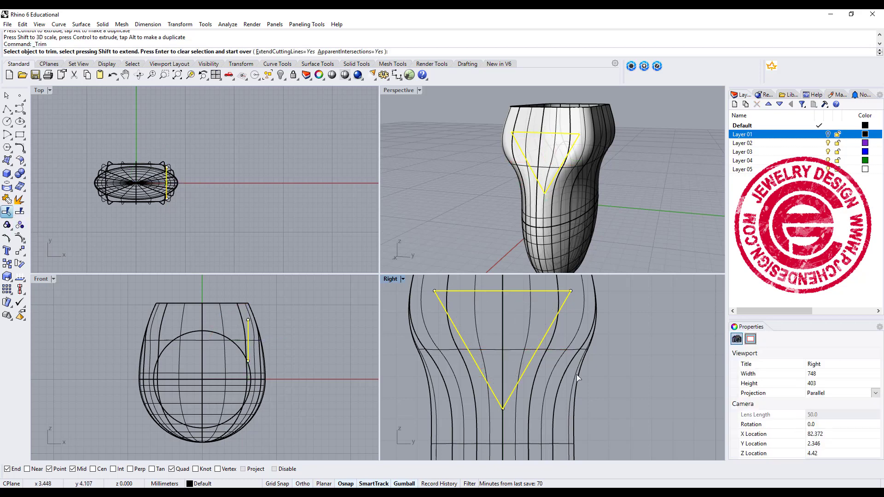
drag(599, 384, 542, 368)
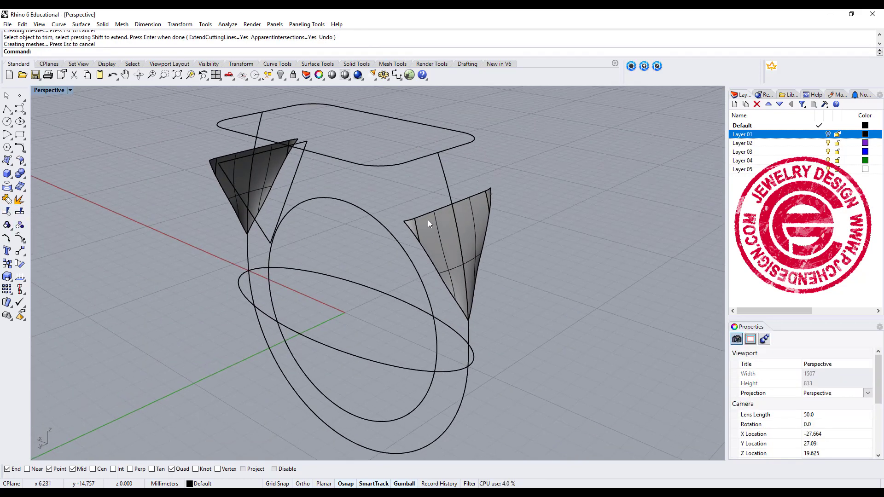
Flatten the right triangular piece into UV curves with CreateUVCrv
text(CreateUVCrv)
key(Return)
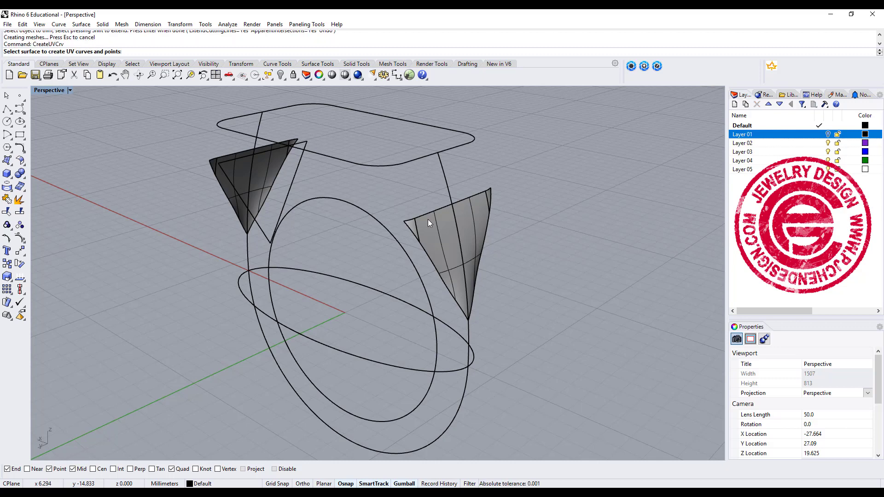
click(425, 231)
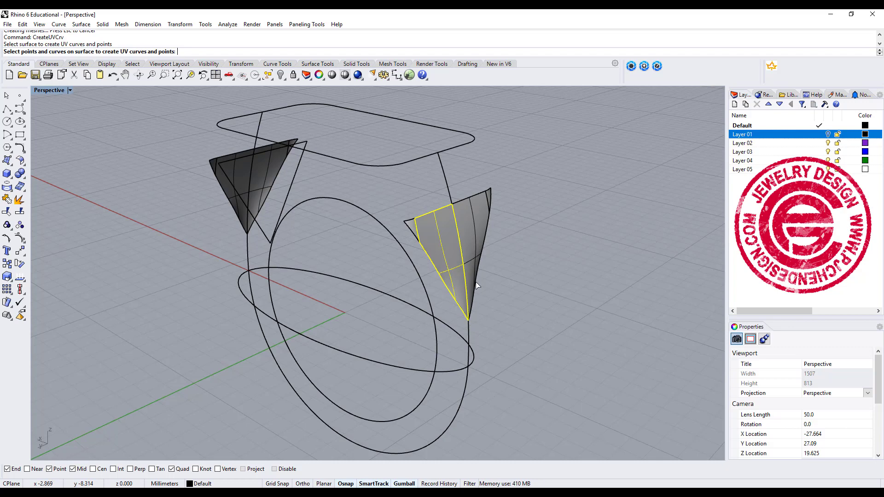
key(Return)
key(Return)
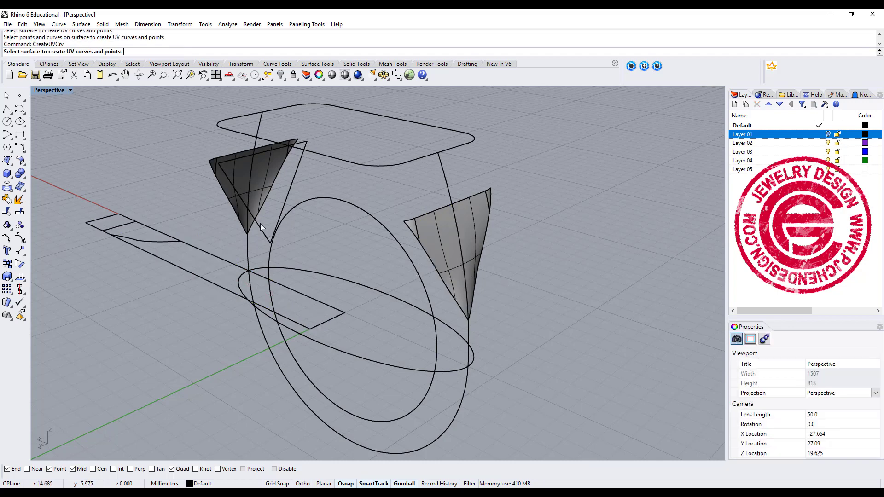
right_drag(168, 210, 308, 202)
key(Escape)
Flatten the left triangular piece into UV curves too, then select the rounded-rectangle top curve
click(309, 223)
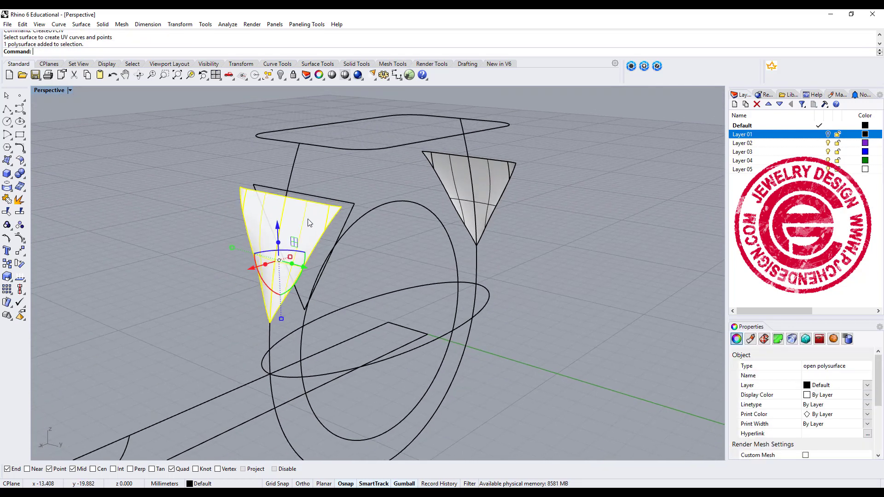
key(Return)
click(313, 223)
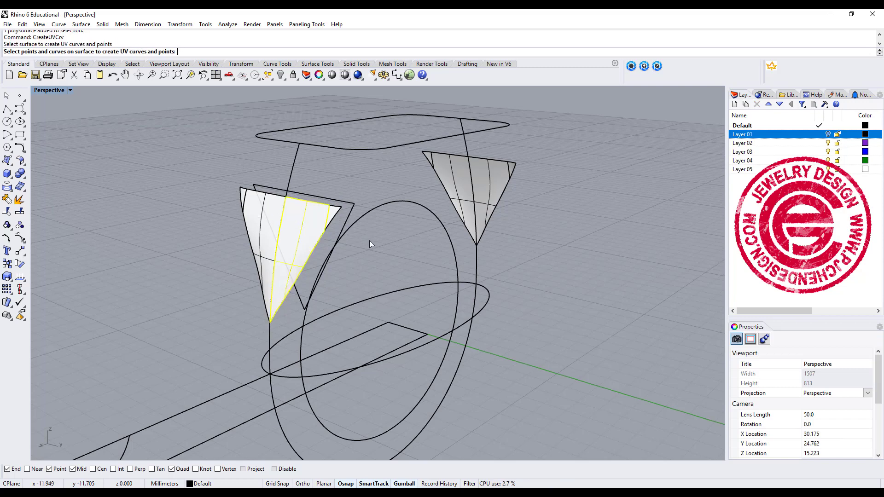
scroll(388, 212, down, 5)
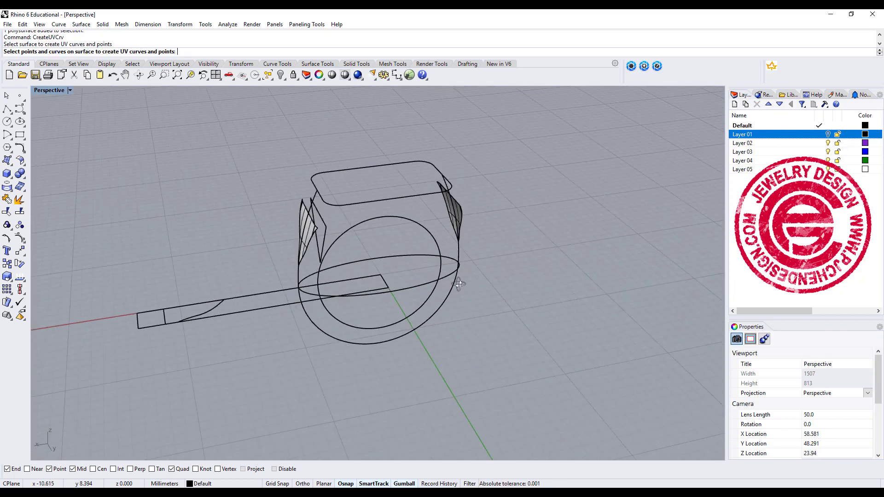
key(Return)
mouse_move(300, 225)
right_down()
mouse_move(277, 233)
mouse_move(294, 216)
mouse_move(305, 227)
right_up()
scroll(307, 228, up, 4)
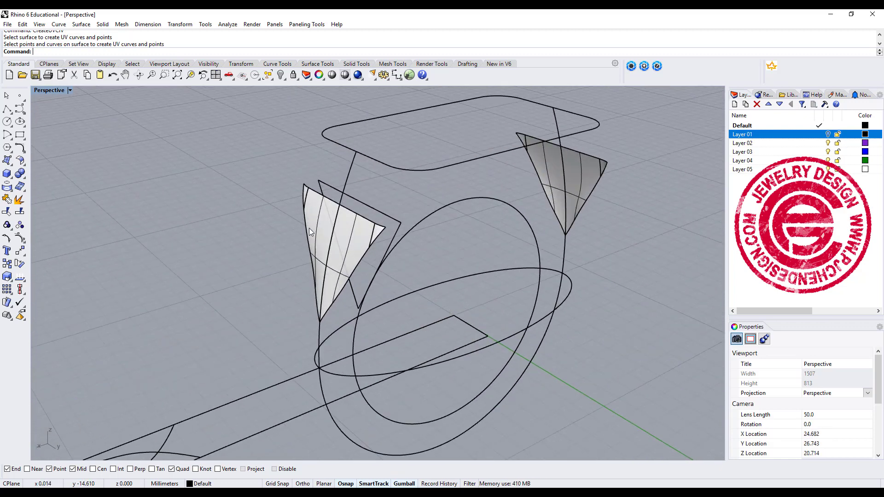
scroll(317, 206, down, 2)
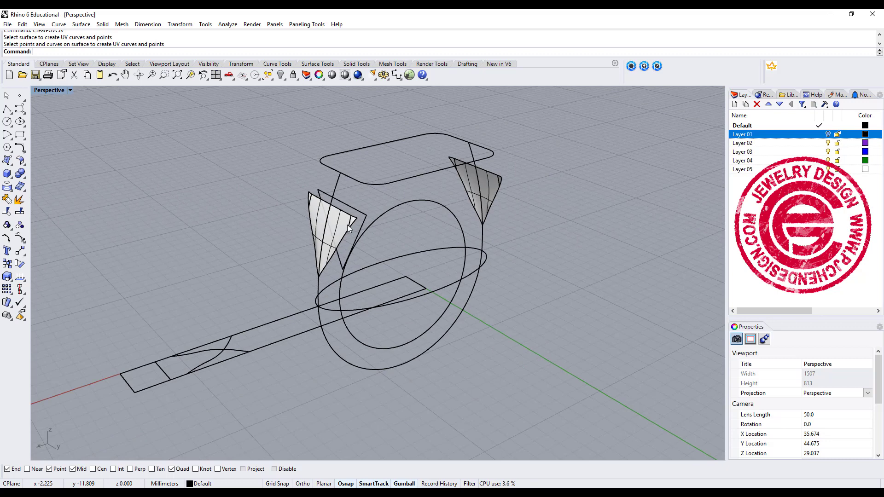
click(392, 183)
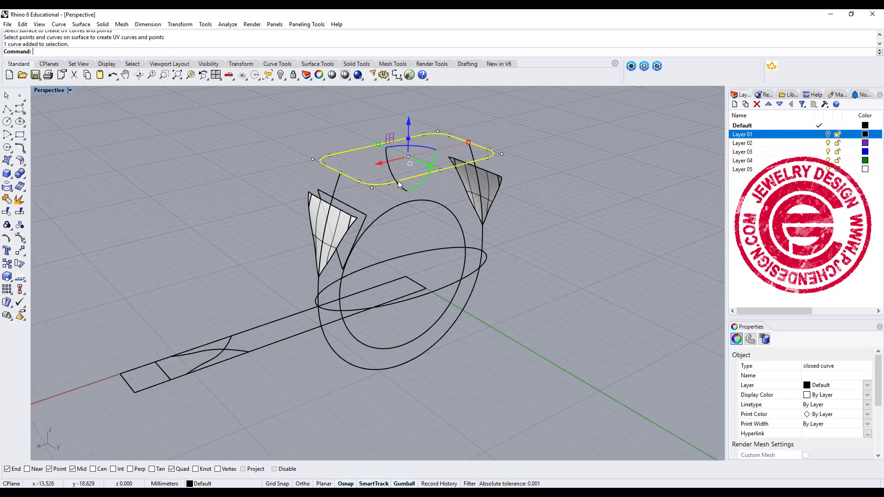
right_drag(561, 208, 454, 210)
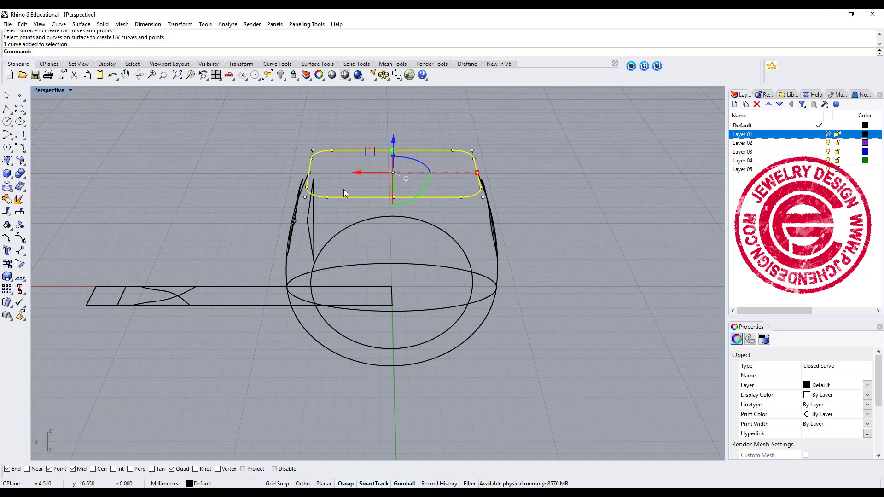
Cancel the triangle polygon and undo the earlier sweep surface
key(Escape)
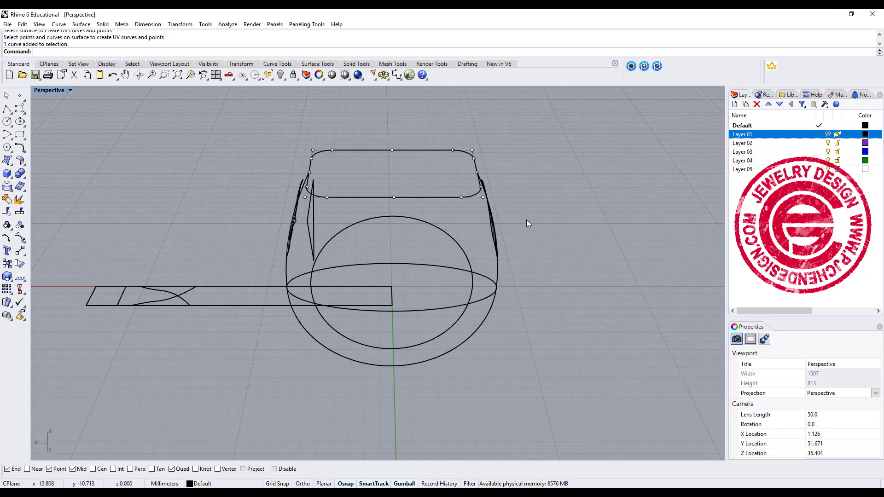
key(ctrl+z)
key(ctrl+z)
right_drag(521, 219, 474, 186)
Select the rounded-rectangle top curve and start Rebuild, first trying a point count of 16
click(476, 184)
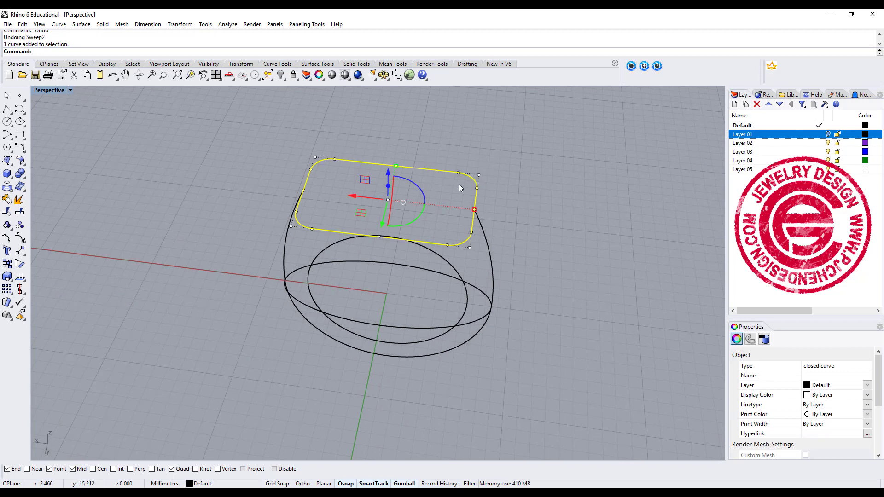
scroll(336, 159, up, 5)
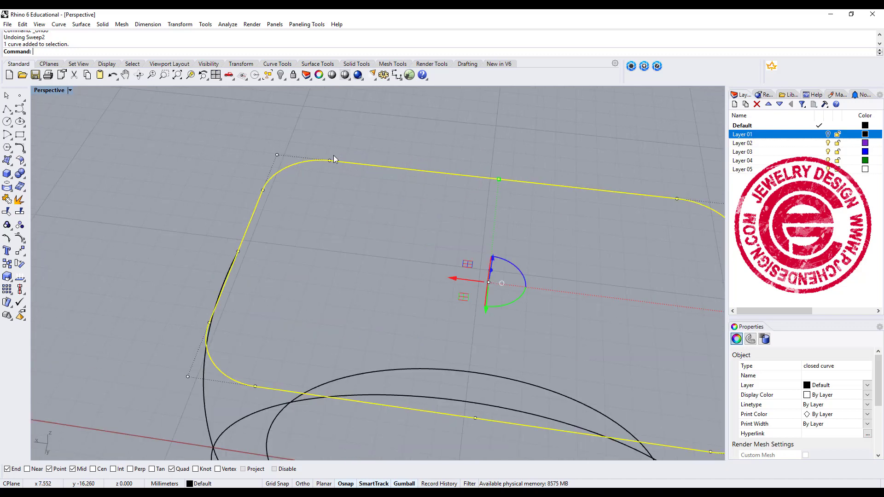
scroll(345, 196, down, 5)
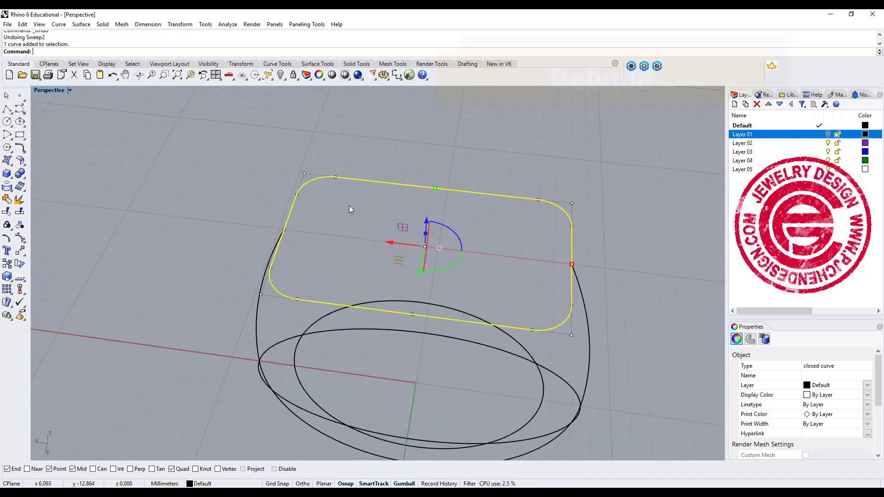
text(Rebuild)
key(Return)
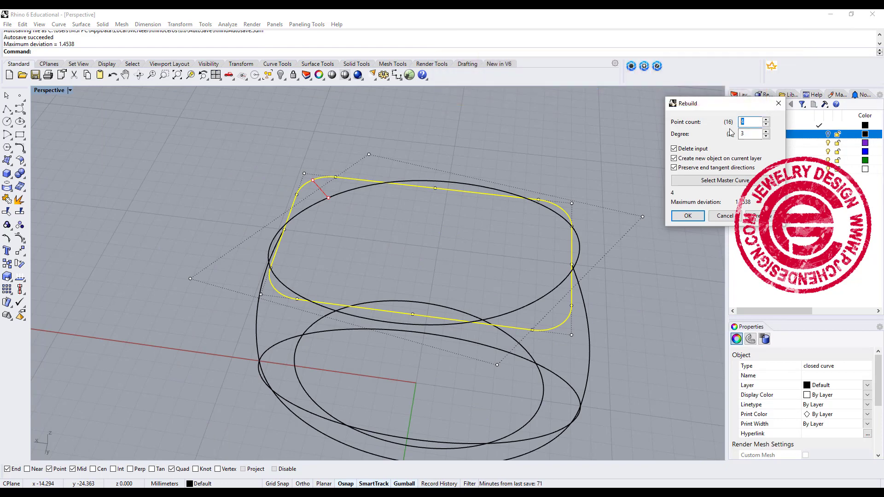
text(16)
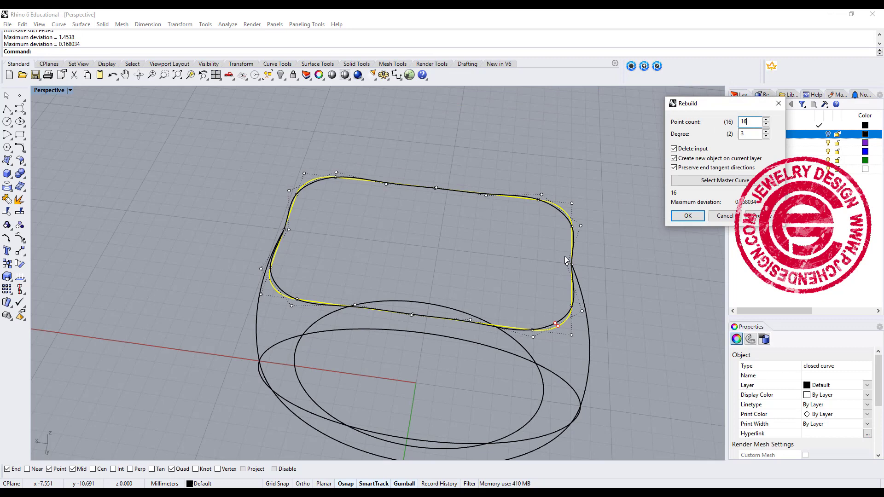
scroll(557, 326, up, 5)
scroll(556, 326, up, 4)
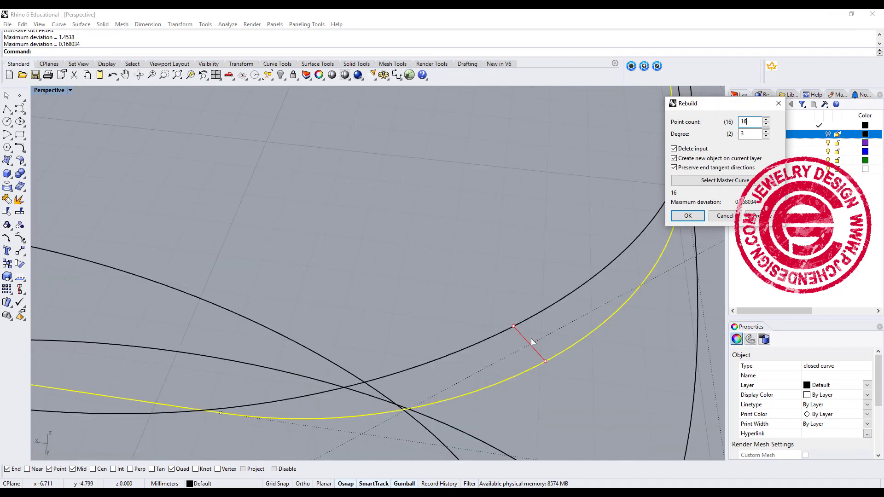
scroll(656, 133, down, 3)
scroll(656, 133, down, 3)
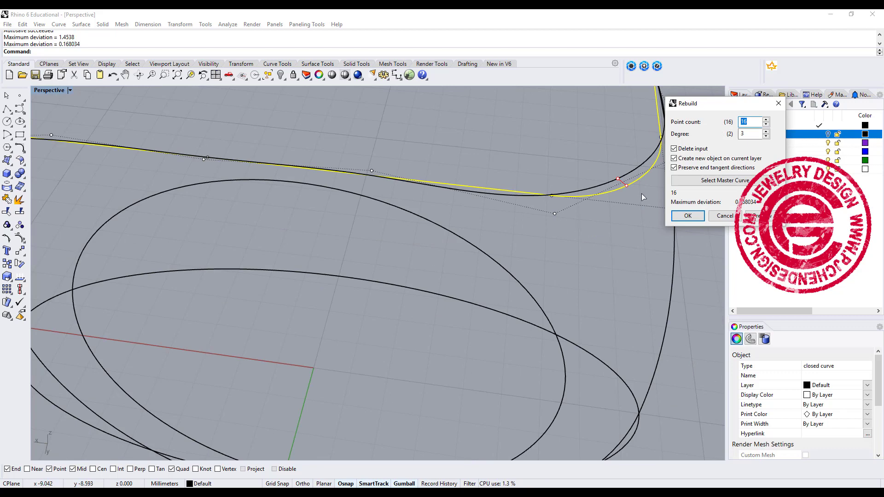
Finish the rebuild at 40 control points, degree 3
text(36)
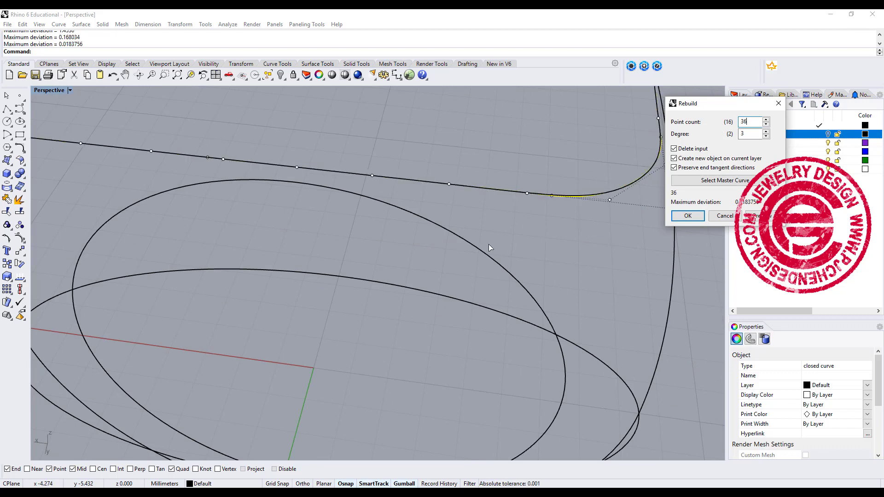
scroll(489, 247, down, 5)
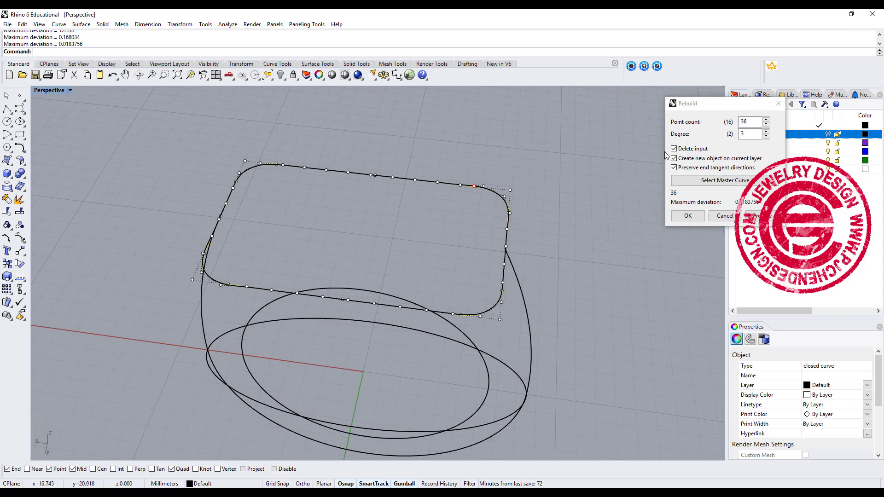
click(722, 134)
text(4)
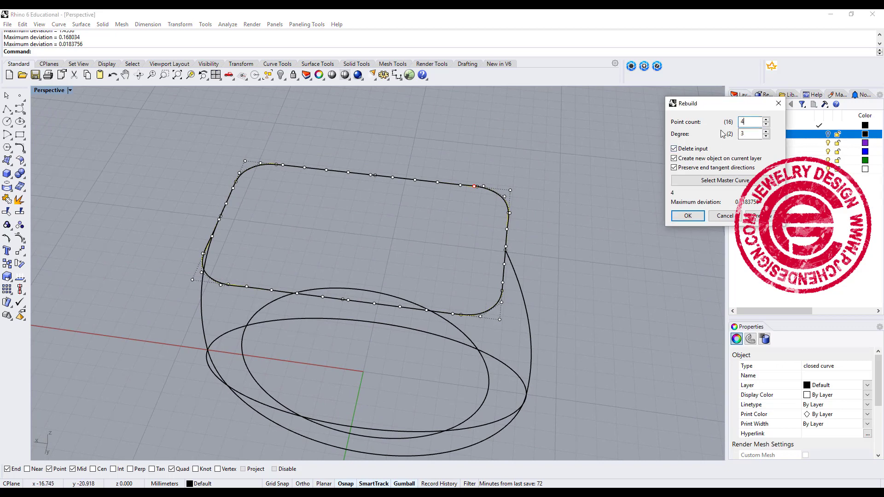
text(0)
scroll(547, 235, up, 6)
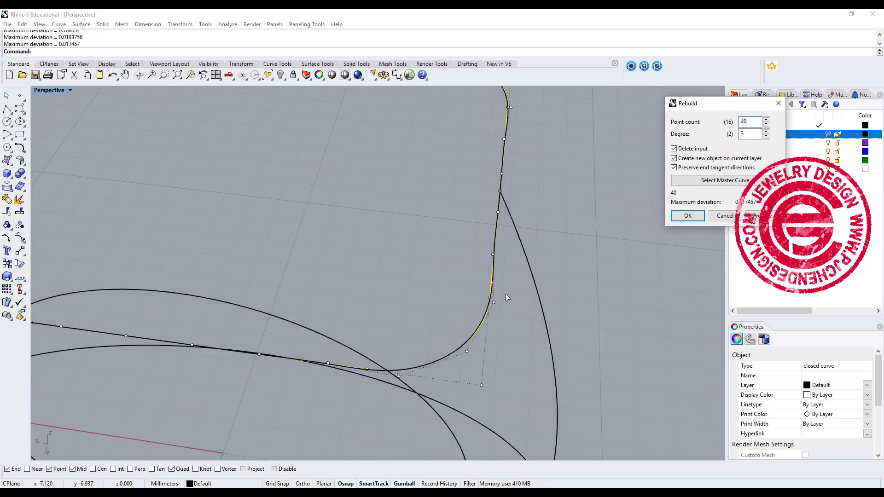
scroll(462, 269, down, 6)
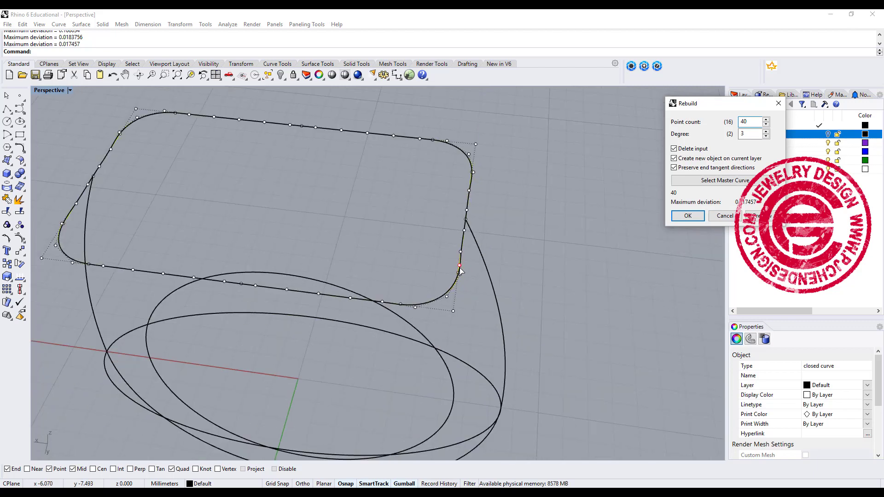
key(Return)
right_drag(517, 188, 534, 213)
scroll(530, 214, up, 2)
scroll(511, 246, up, 3)
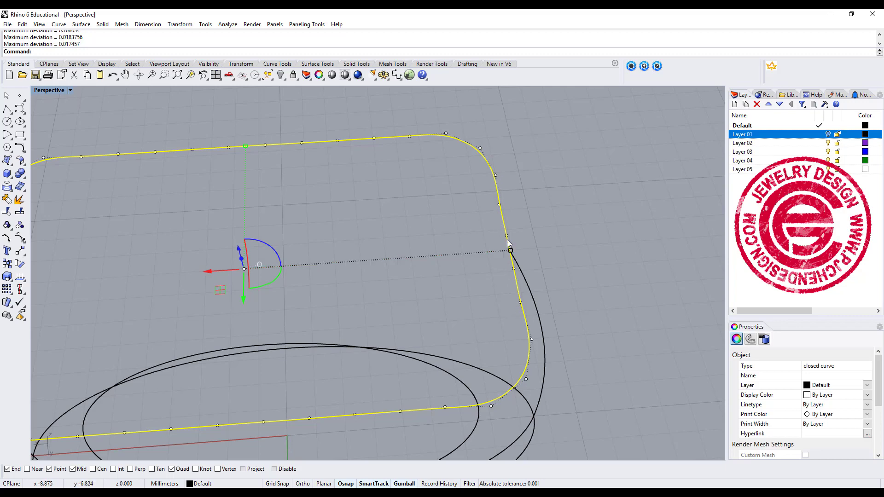
Restore the four-viewport layout and window-select the rectangle's four right-side control points in Top
double_click(43, 90)
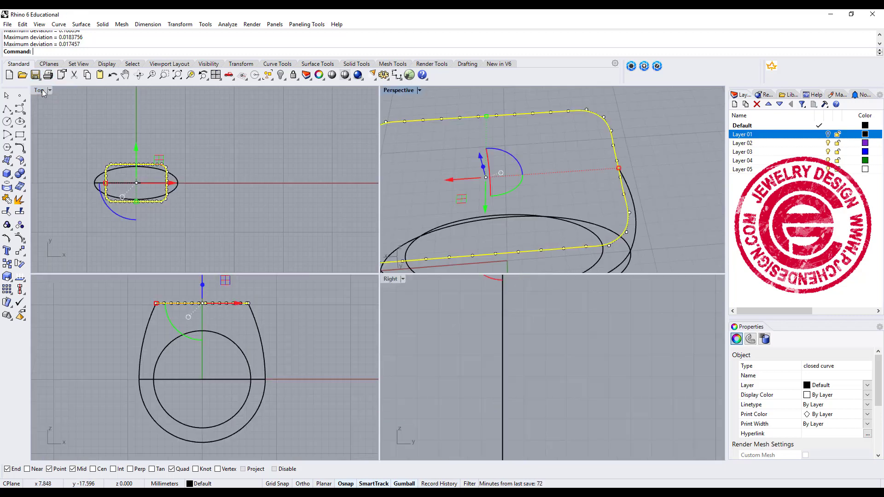
scroll(209, 183, up, 5)
right_drag(121, 163, 117, 143)
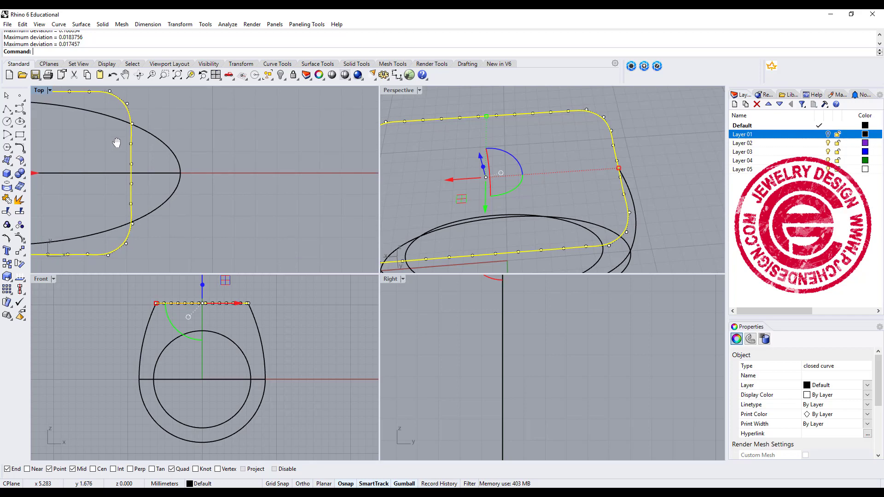
click(117, 146)
drag(142, 204, 142, 216)
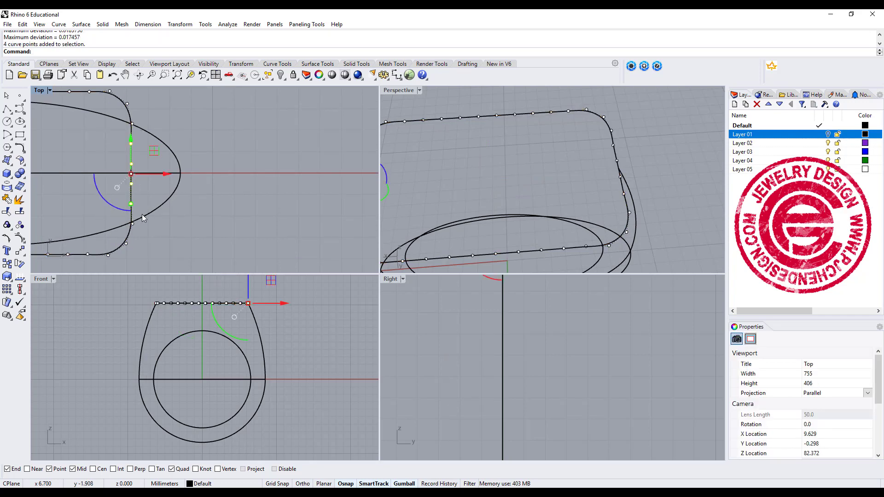
Align the selected points to one common X position with SetPt, Set X only
text(Set)
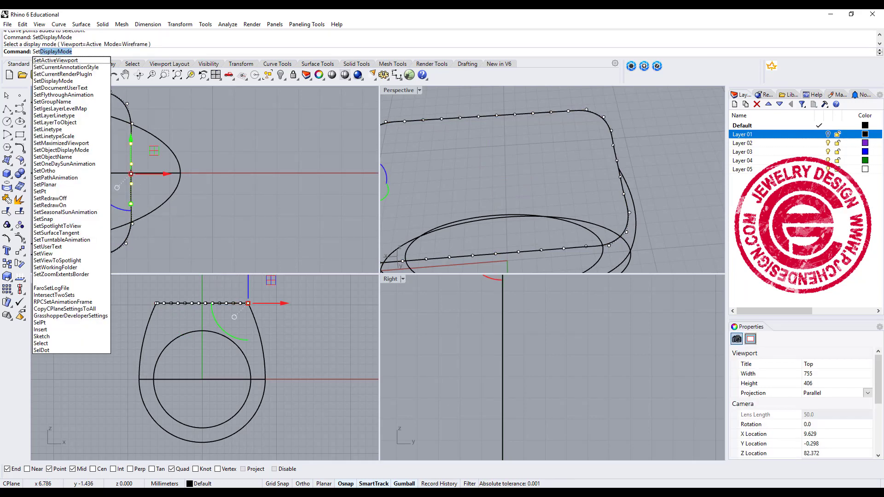
text(Pt)
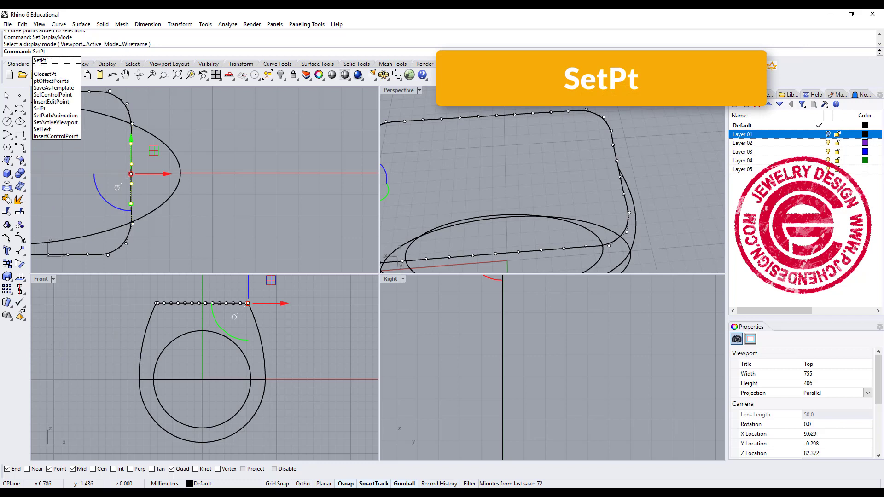
key(Return)
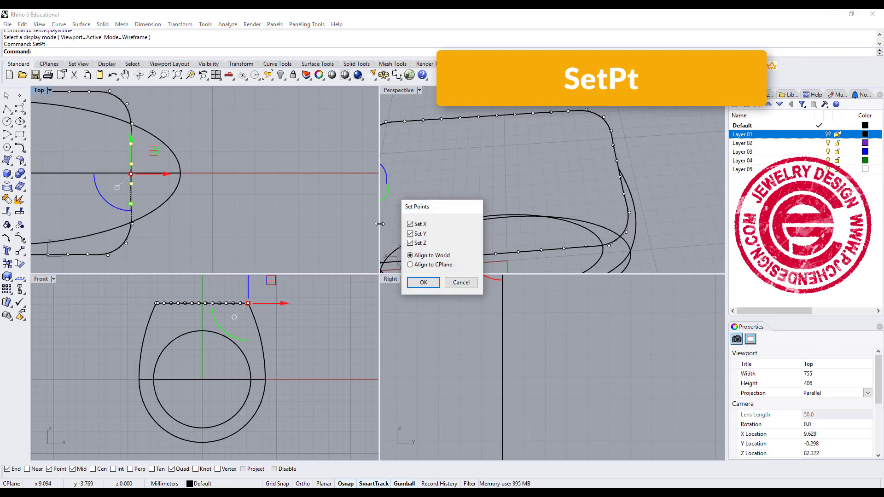
click(409, 234)
click(410, 243)
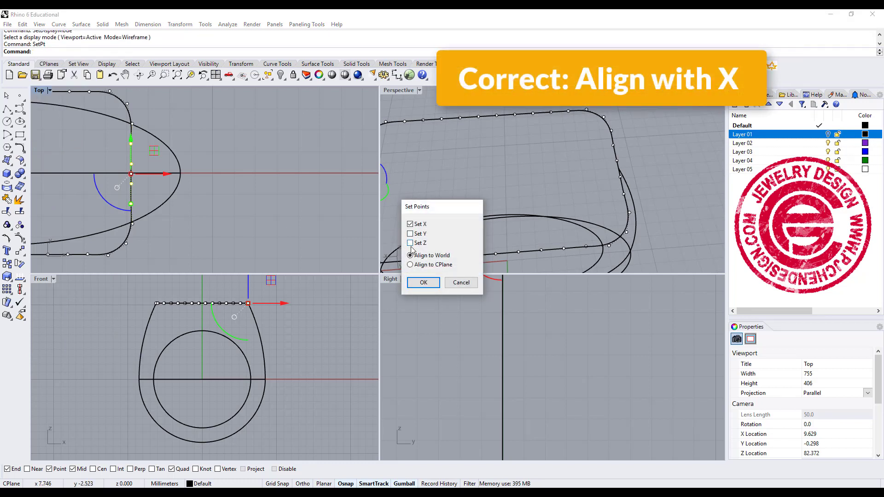
click(422, 283)
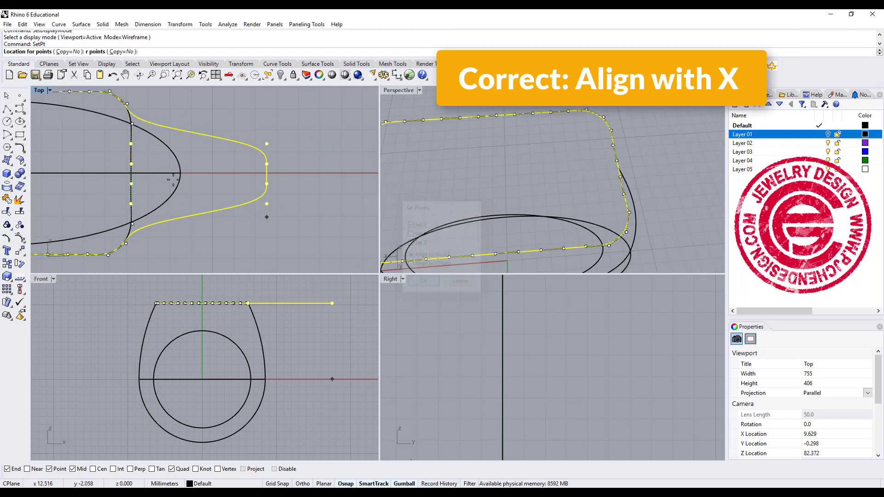
click(132, 123)
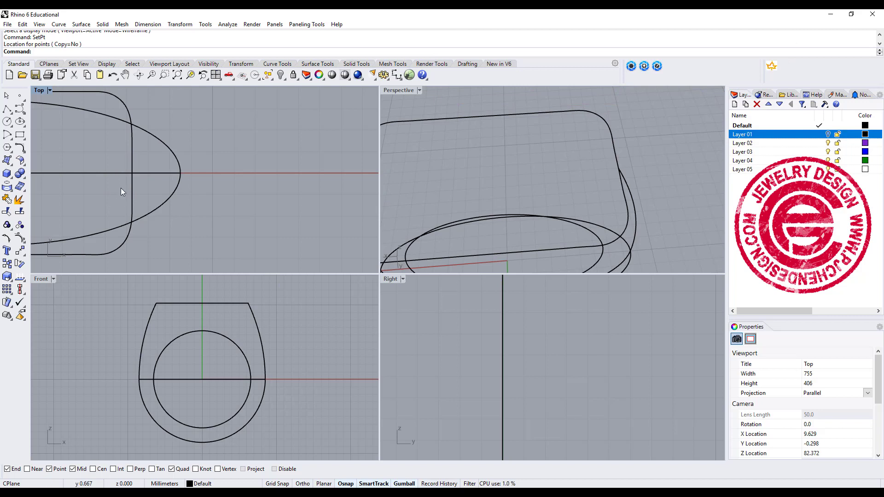
Zoom extents in Top, activate Perspective, and pick the rounded rectangle as the first Sweep2 rail
key(Home)
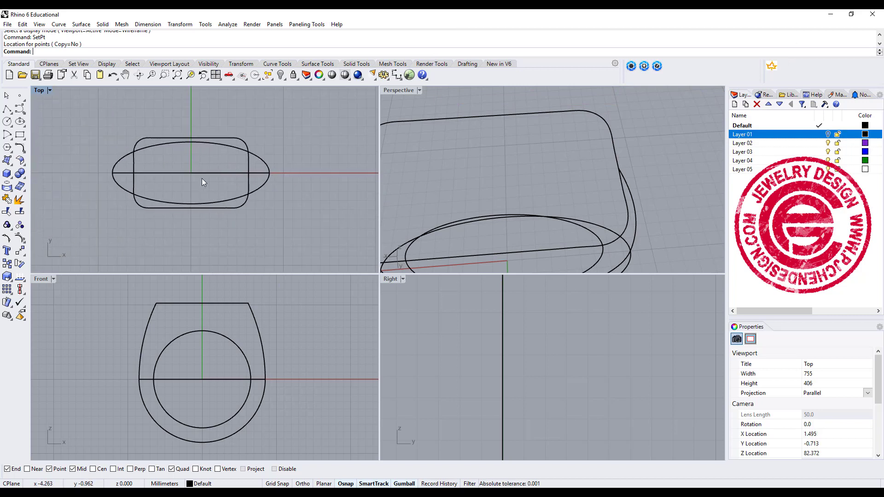
click(390, 91)
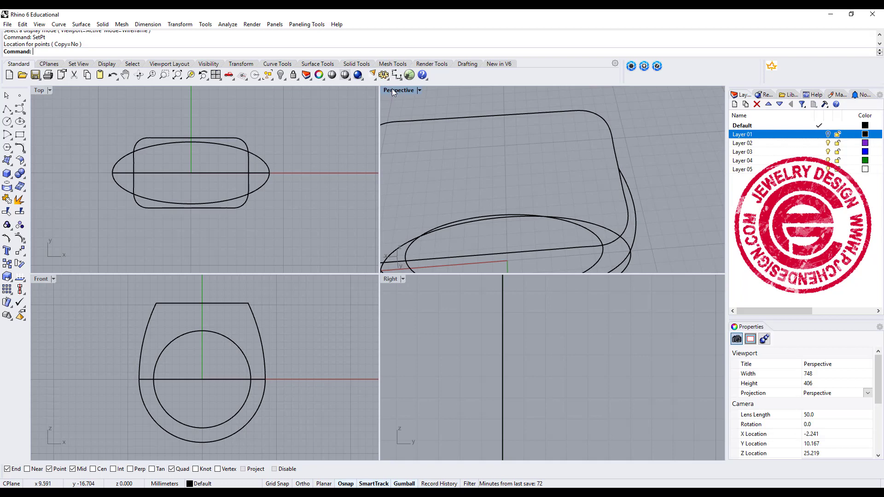
click(385, 157)
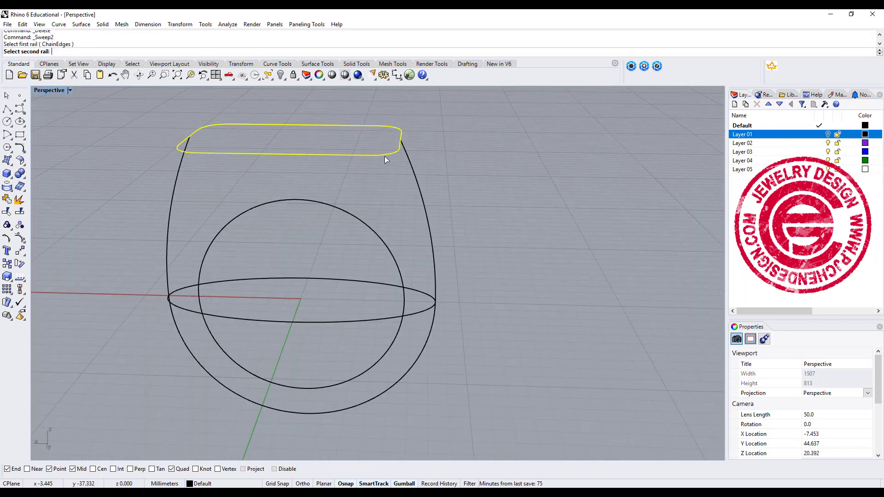
Abandon the sweep and rebuild the ellipse with 40 control points at degree 3
click(382, 319)
key(Escape)
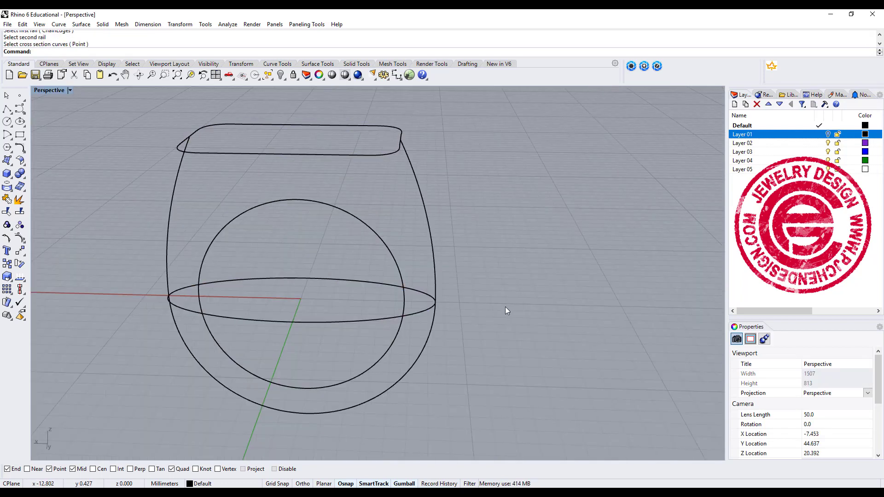
text(Rebuild)
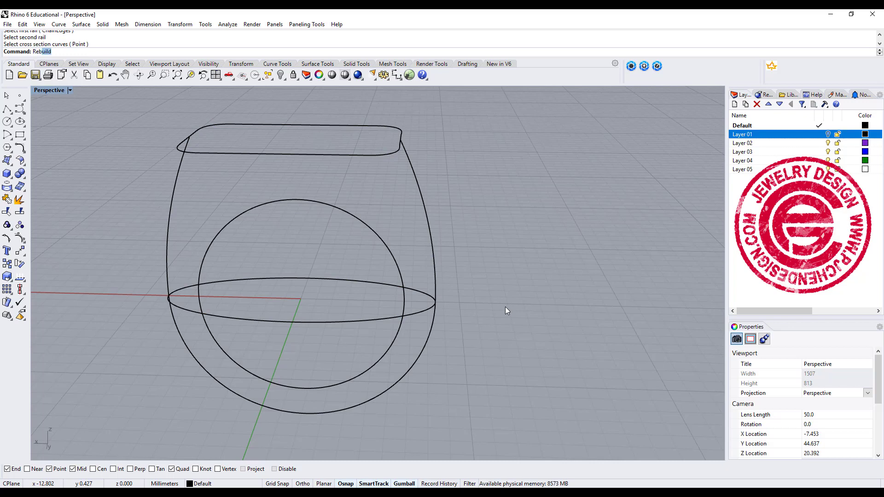
key(Return)
click(426, 309)
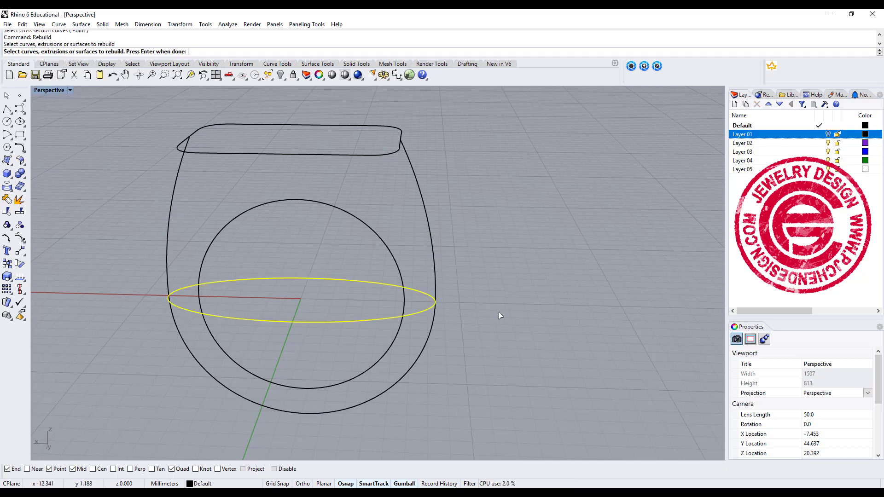
key(Return)
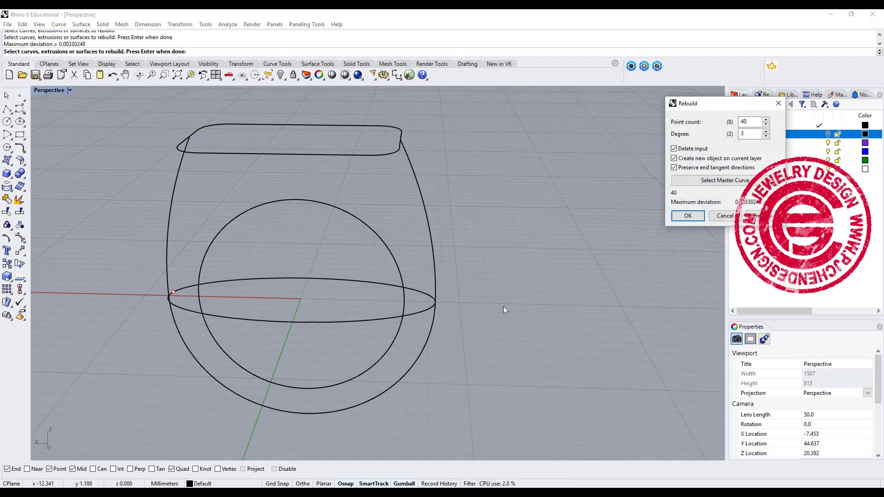
double_click(749, 122)
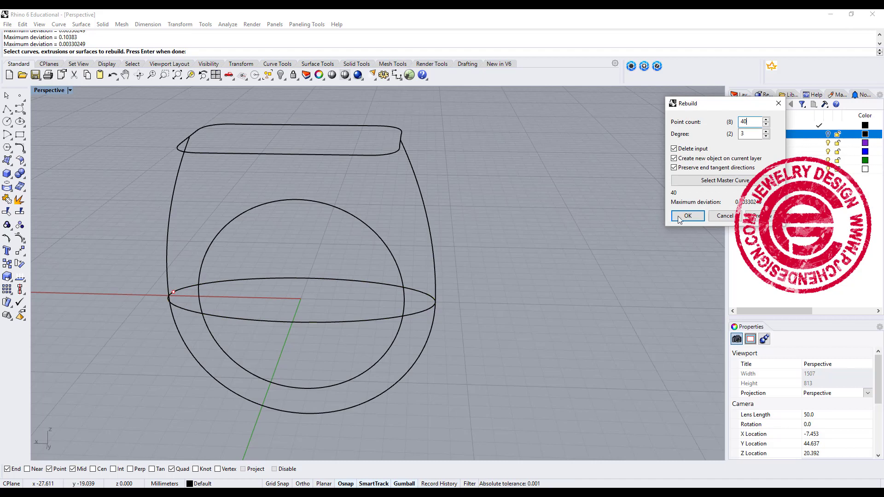
key(Return)
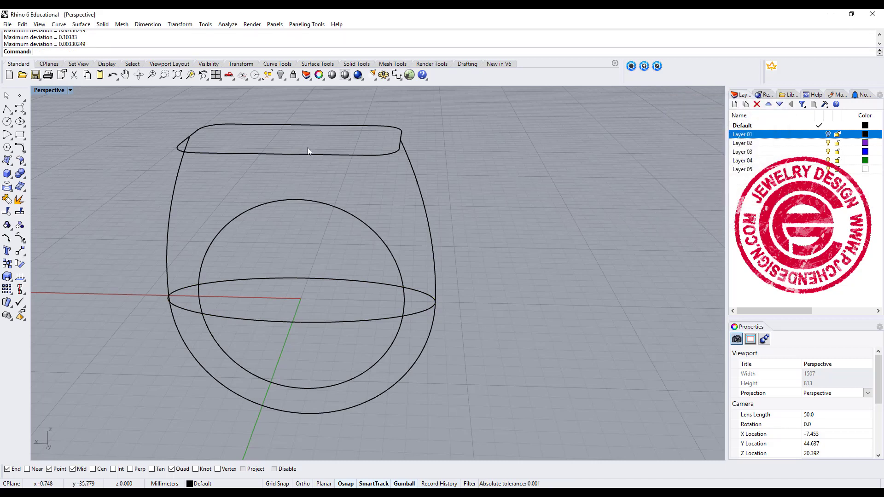
Start Sweep 2 Rails with the side profiles as rails, and the rectangle, ellipse and a bottom point as sections
click(81, 24)
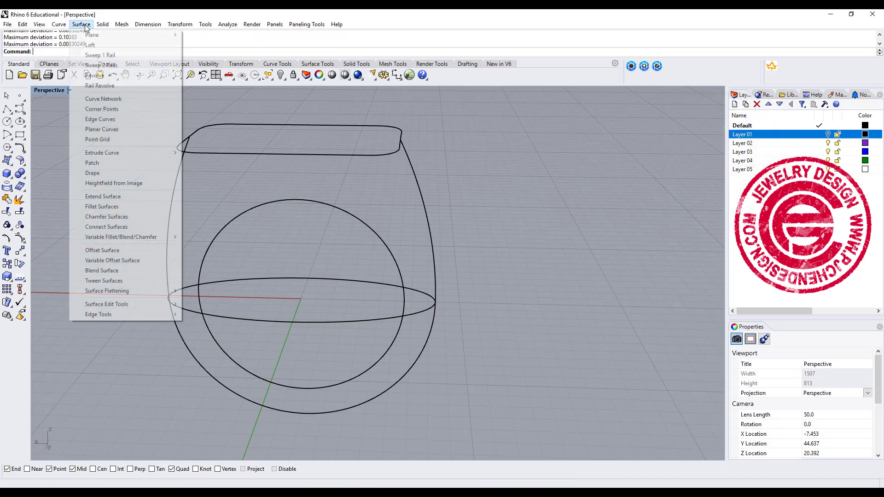
click(109, 68)
click(174, 197)
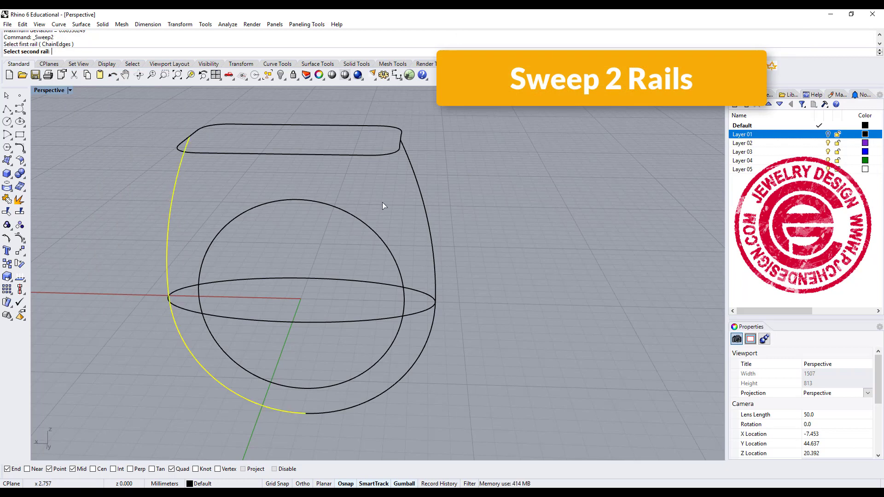
click(421, 210)
click(358, 156)
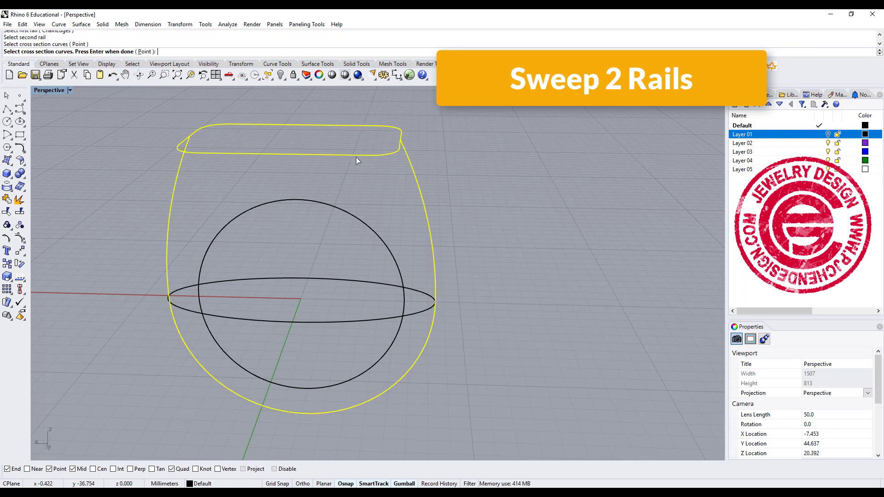
click(334, 323)
click(147, 51)
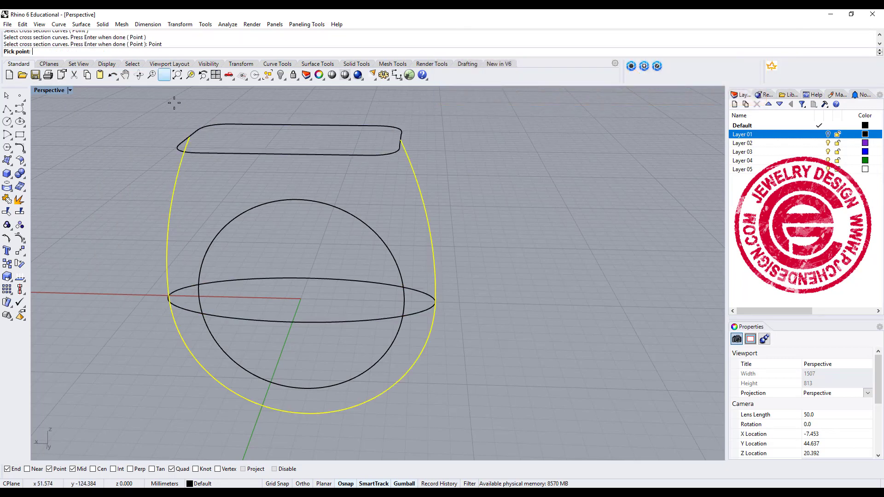
click(306, 413)
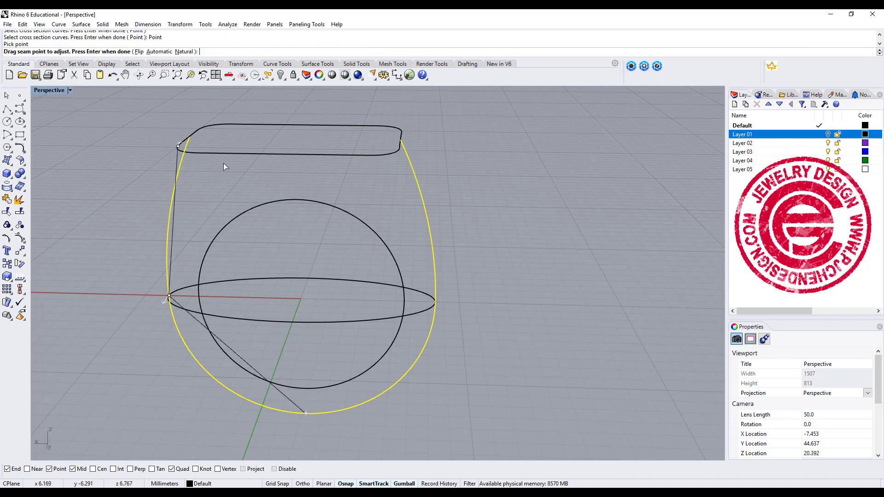
Line up the rectangle's seam with the rail end and confirm the sweep settings
right_drag(223, 163, 346, 240)
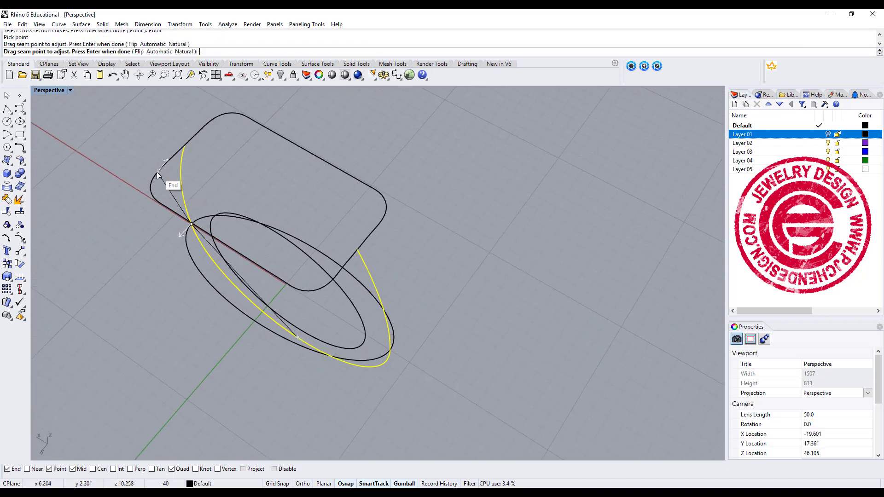
drag(157, 172, 183, 148)
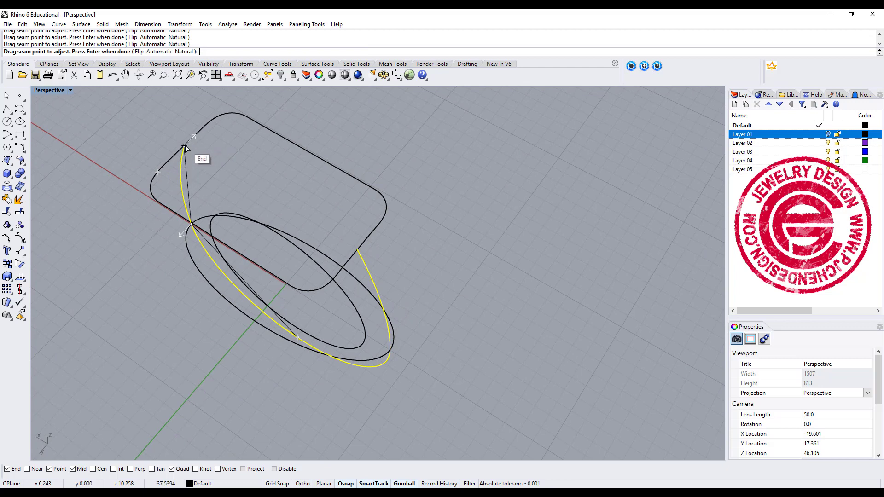
right_drag(348, 209, 529, 197)
key(Return)
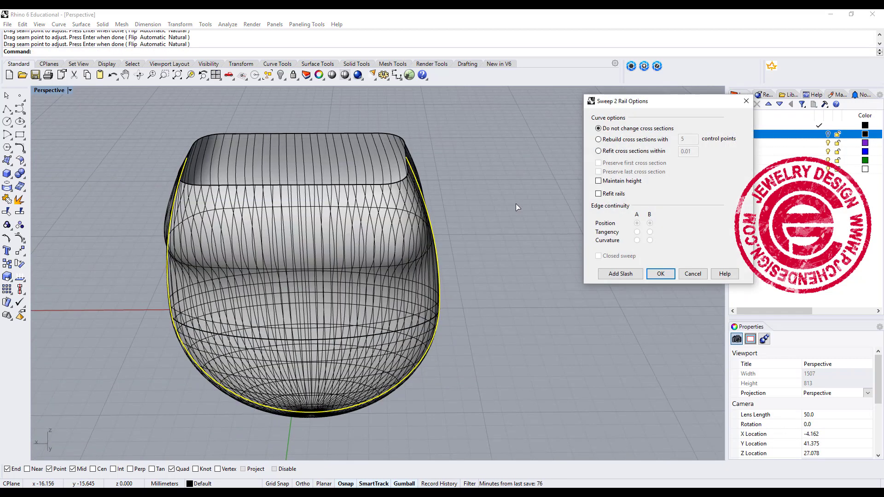
click(659, 274)
Paste the triangle outline curve and trim away the swept surface outside it in the Right view
click(364, 215)
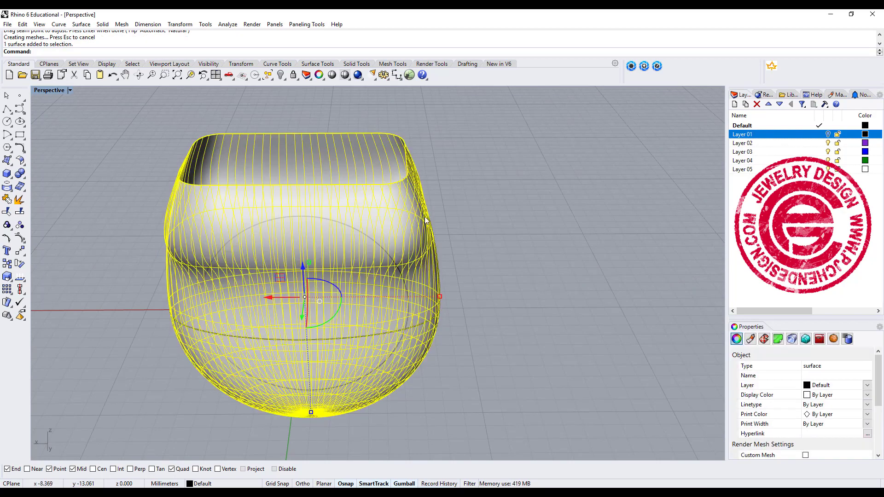
right_drag(426, 220, 589, 201)
key(ctrl+v)
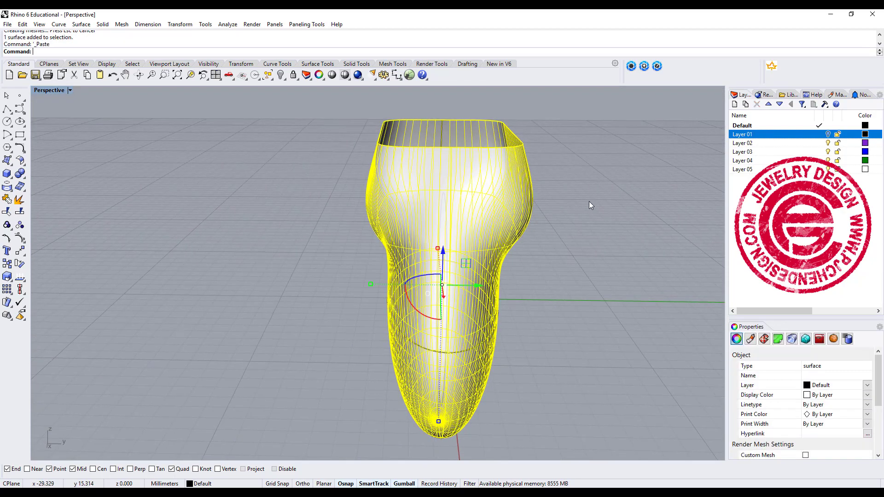
double_click(47, 92)
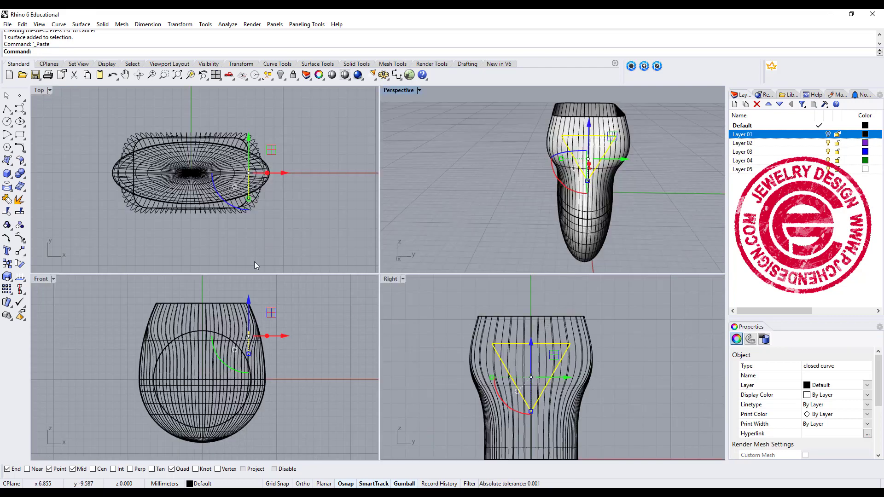
click(6, 211)
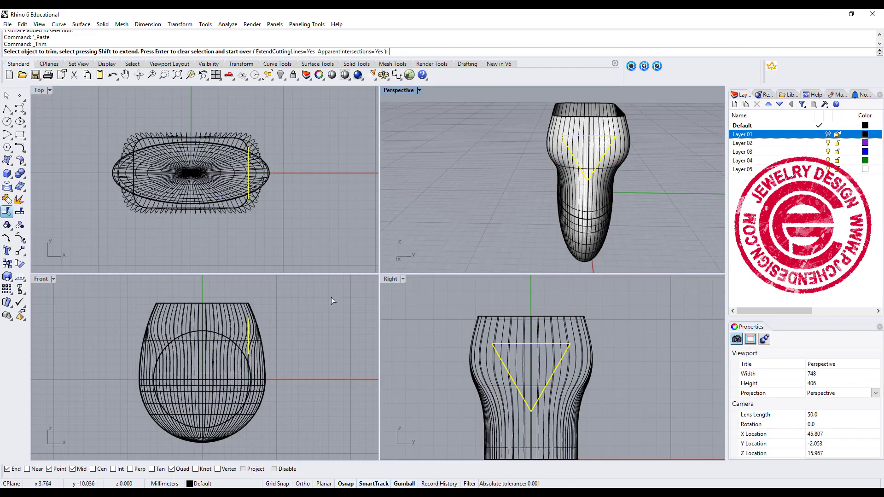
click(571, 338)
key(Return)
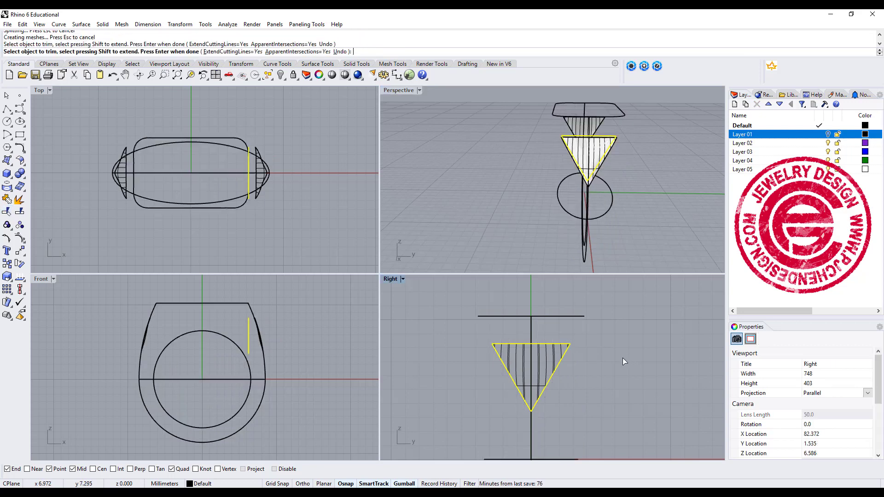
scroll(640, 154, up, 5)
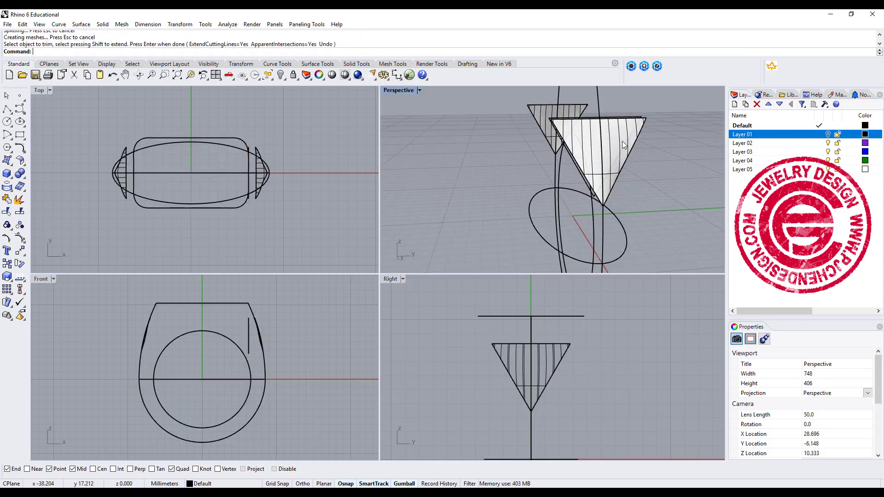
Select the trimmed triangular side pieces and orbit around the ring to inspect them
click(608, 145)
click(568, 149)
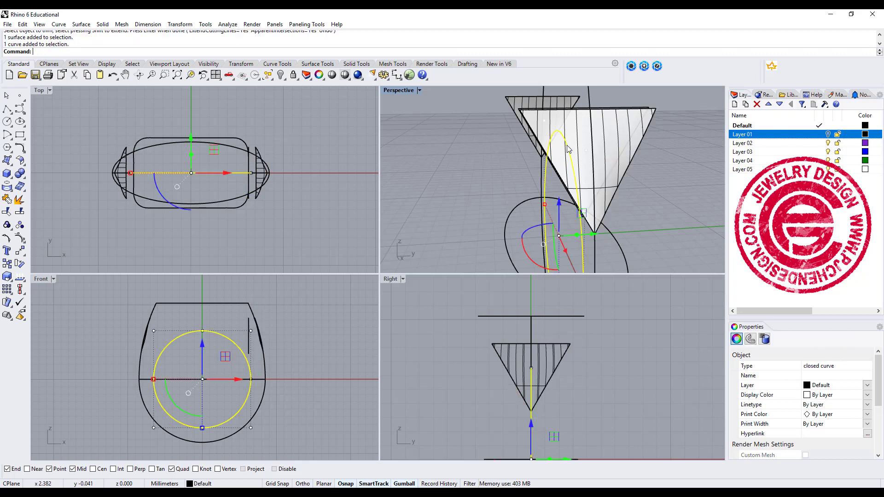
click(564, 136)
right_drag(467, 185, 538, 133)
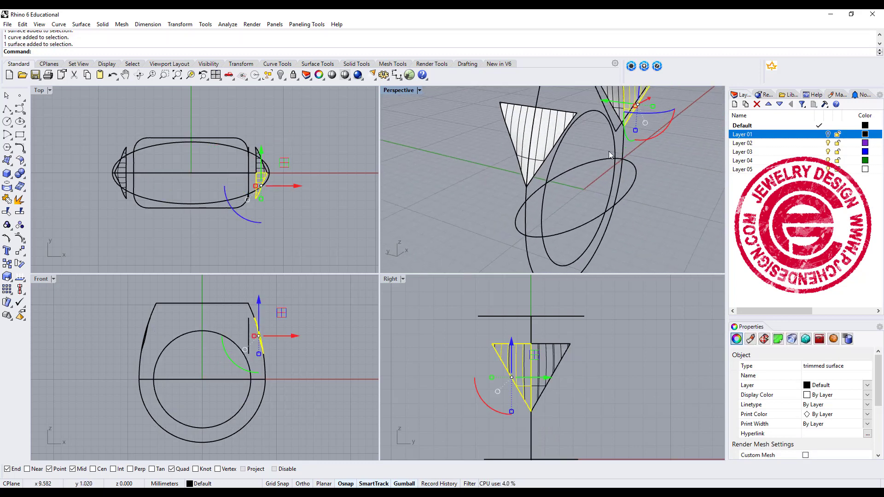
click(548, 134)
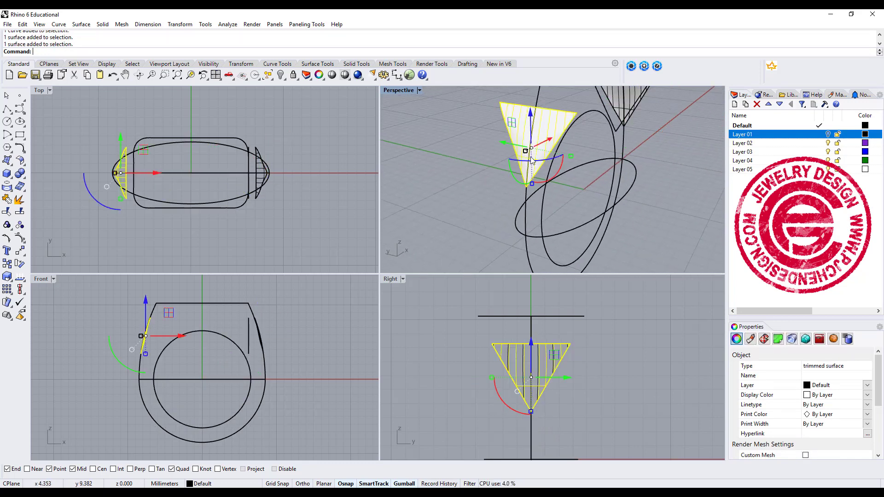
right_drag(530, 161, 546, 183)
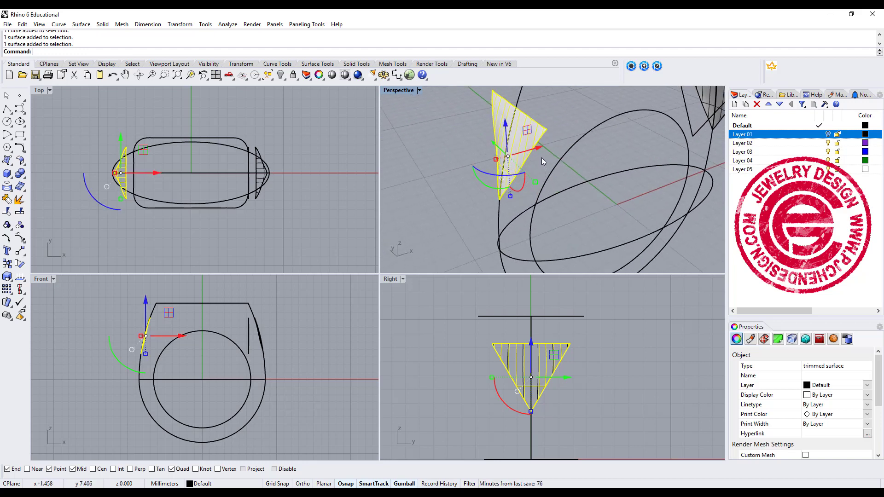
scroll(549, 151, down, 5)
right_drag(687, 196, 532, 178)
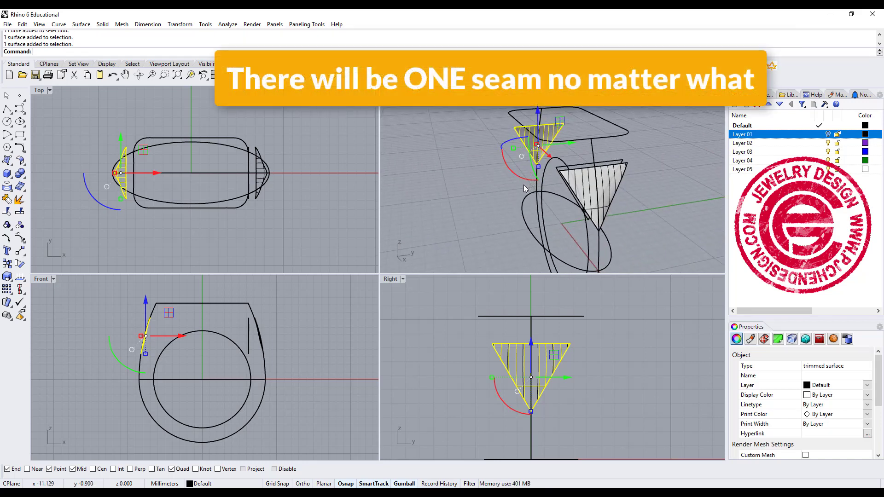
right_drag(448, 184, 479, 189)
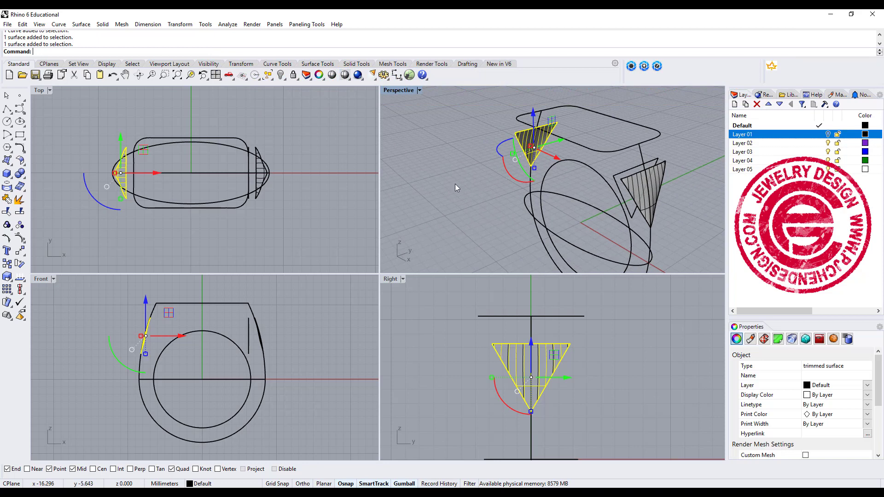
Check the right and left side pieces from above, then maximize the Perspective view
click(635, 185)
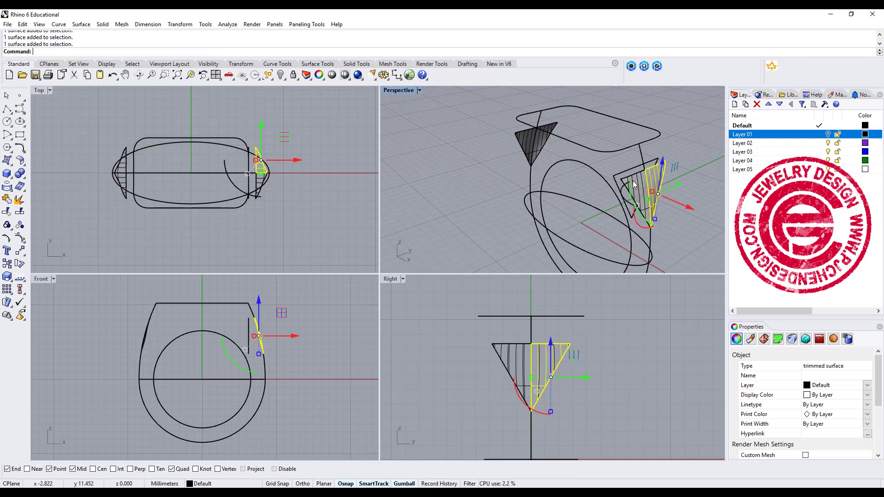
right_drag(456, 164, 534, 143)
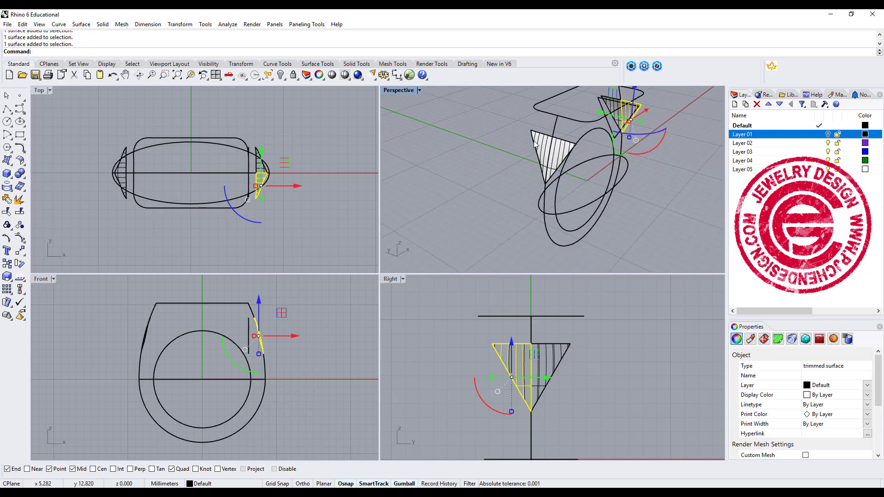
click(552, 150)
scroll(558, 157, up, 2)
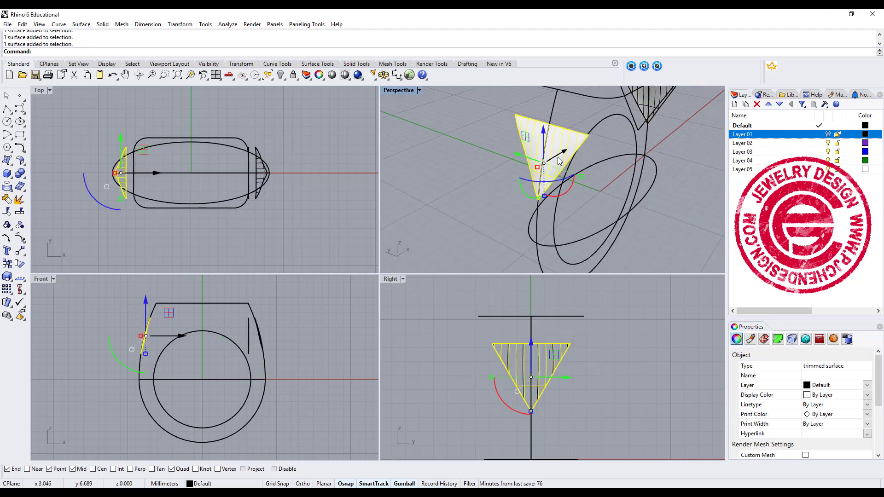
scroll(559, 160, down, 2)
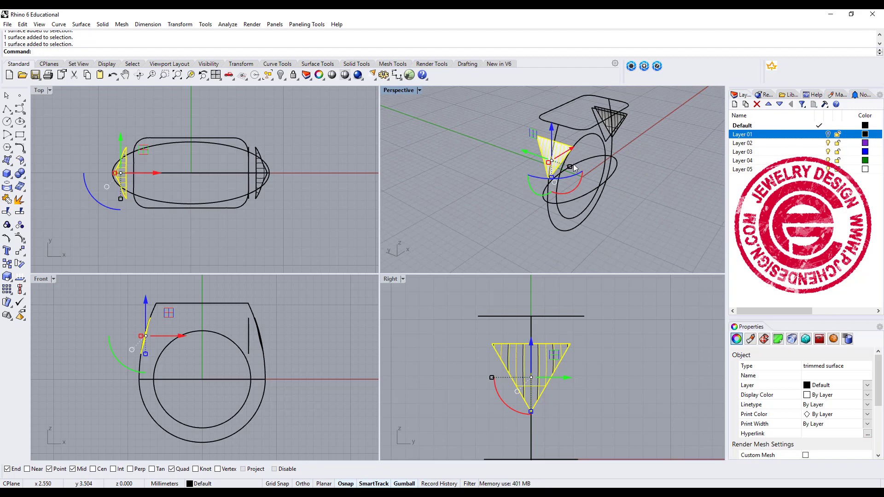
scroll(604, 171, down, 2)
right_drag(603, 167, 553, 168)
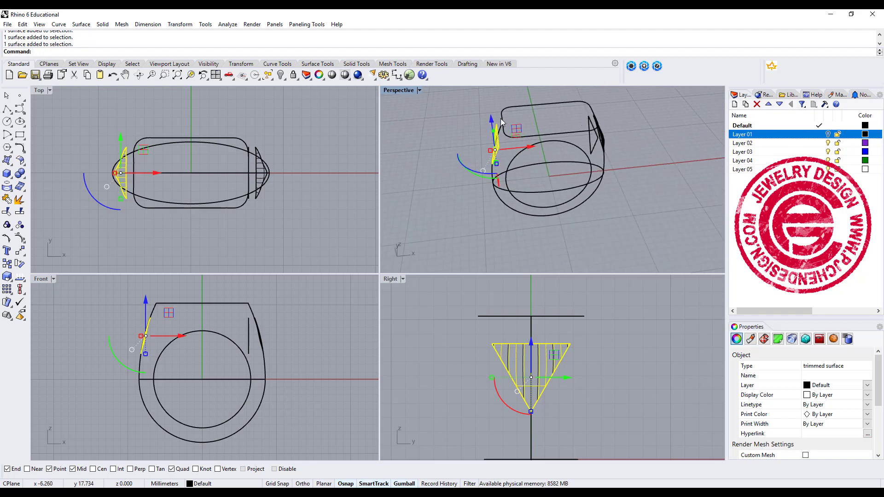
double_click(405, 90)
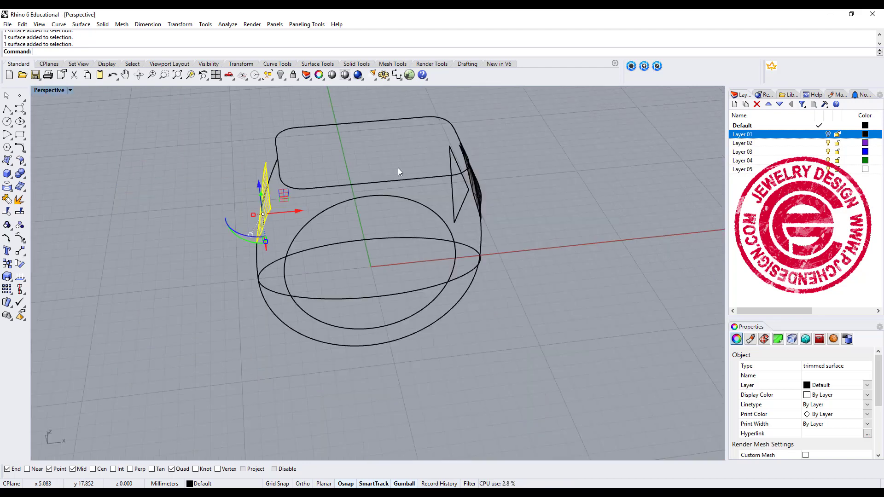
scroll(349, 143, up, 1)
Move the top rounded-rectangle curve's seam point to a new spot using CrvSeam
click(326, 134)
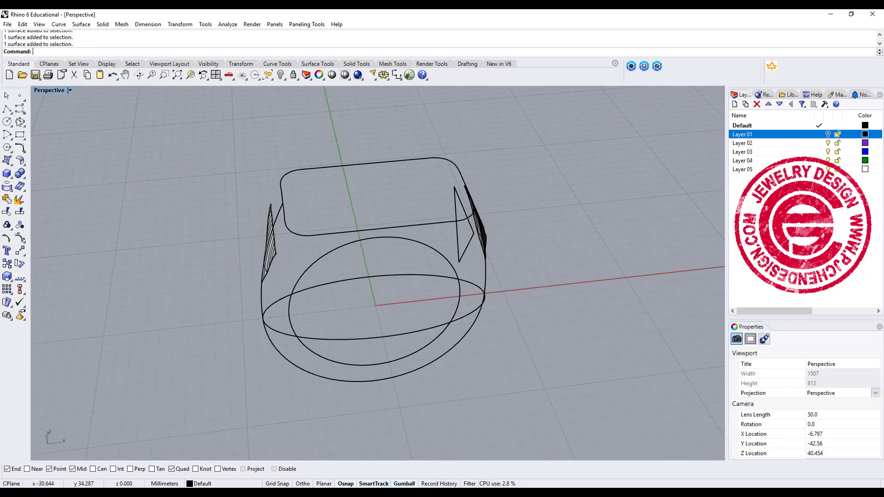
click(23, 153)
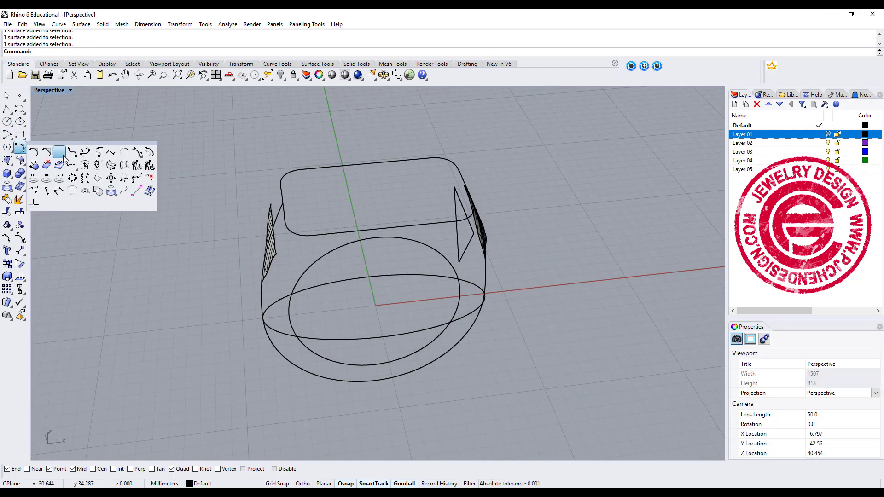
click(85, 166)
click(461, 167)
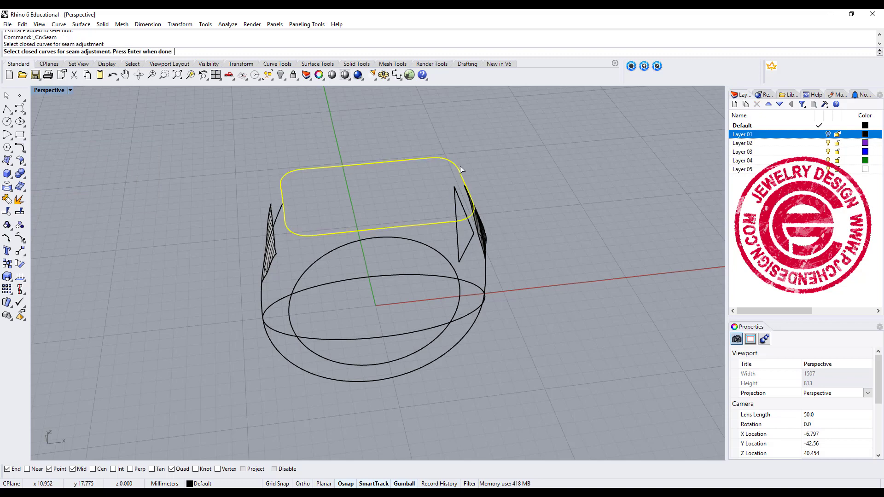
key(Return)
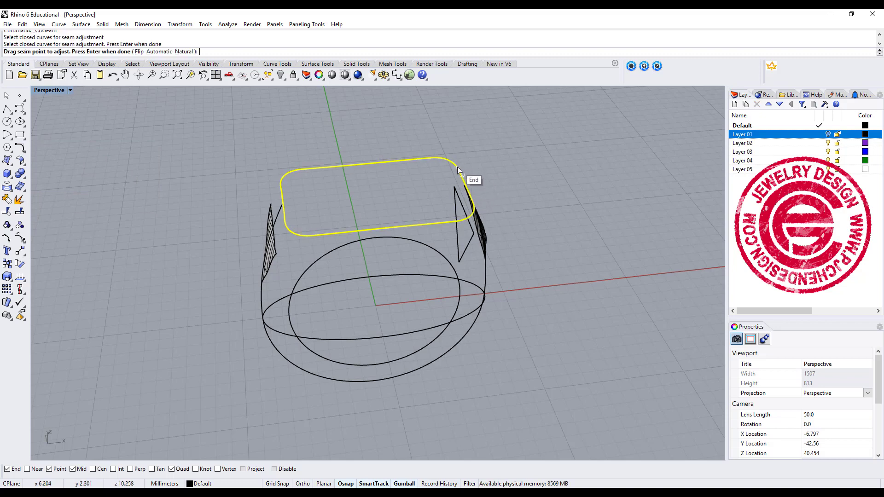
drag(460, 171, 272, 212)
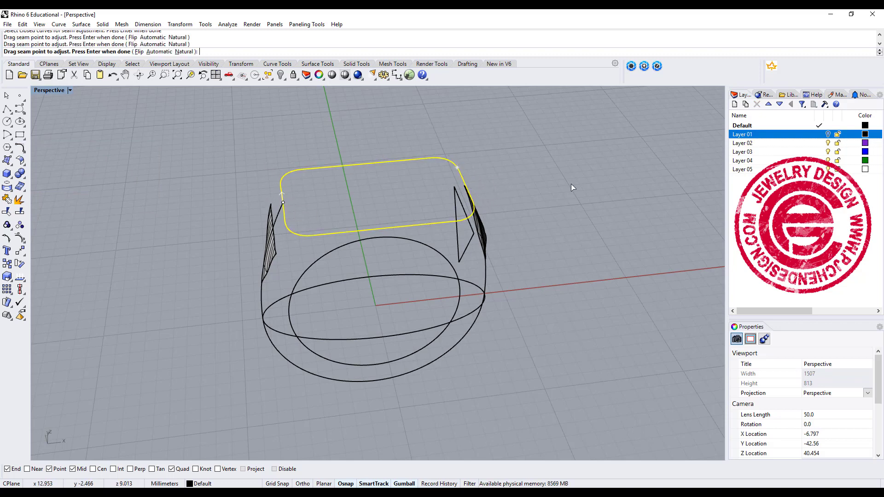
right_drag(545, 264, 429, 186)
key(Return)
scroll(410, 182, up, 3)
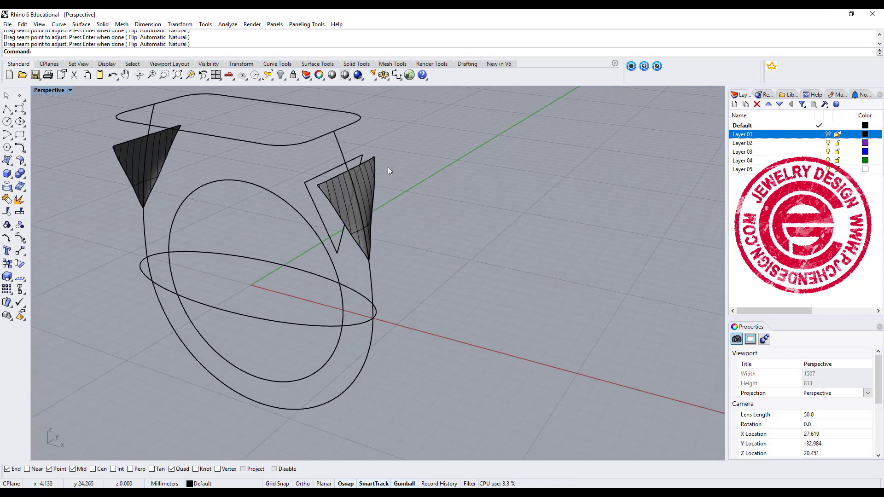
right_drag(388, 170, 515, 153)
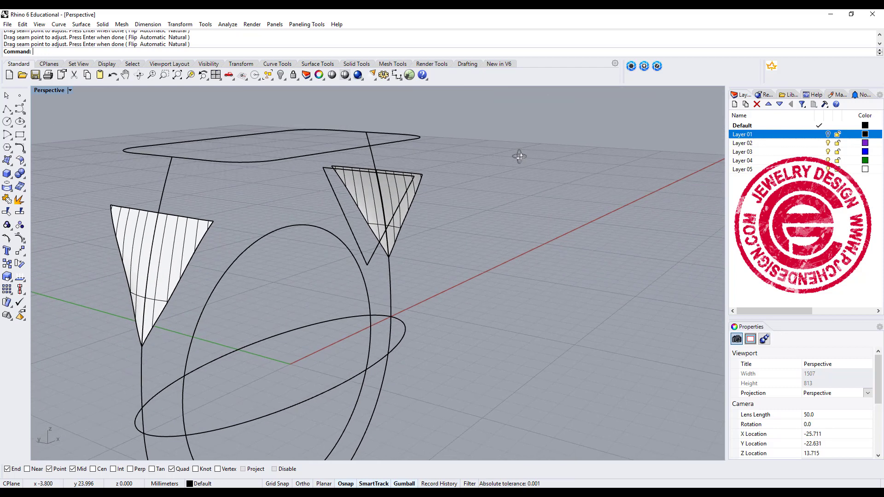